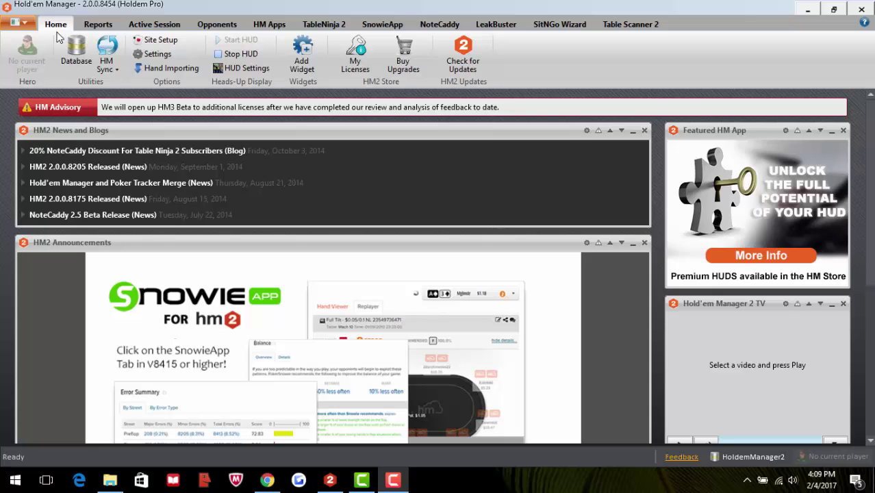
Step: Open HUD Settings to reach the HUD Designer page for the Default 2.0 HUD
left_click(235, 70)
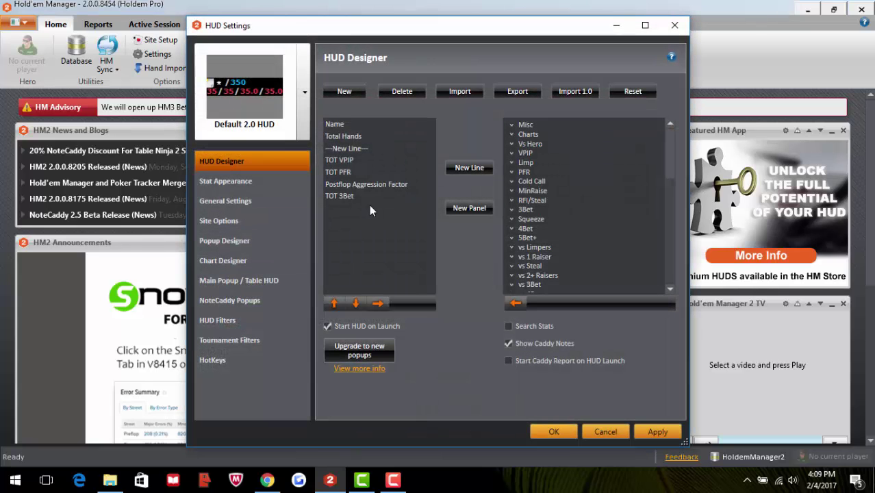
left_click(345, 125)
left_click(346, 136)
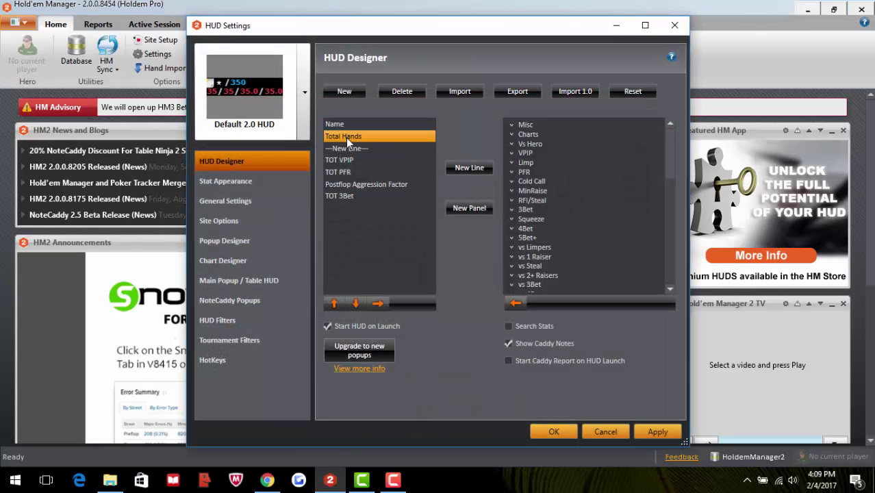
left_click(346, 159)
left_click(366, 195)
left_click(359, 171)
left_click(352, 123)
left_click(354, 137)
left_click(355, 147)
left_click(345, 137)
left_click(360, 147)
left_click_drag(392, 148, 321, 149)
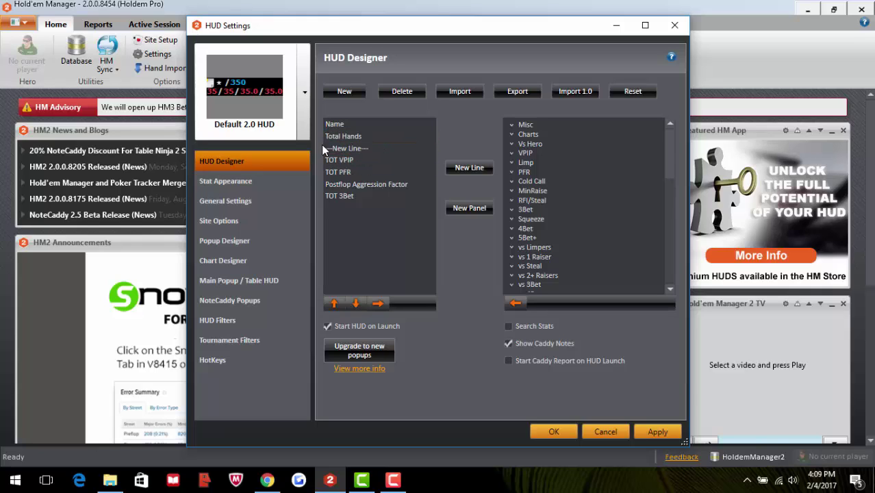
left_click(341, 139)
left_click(349, 146)
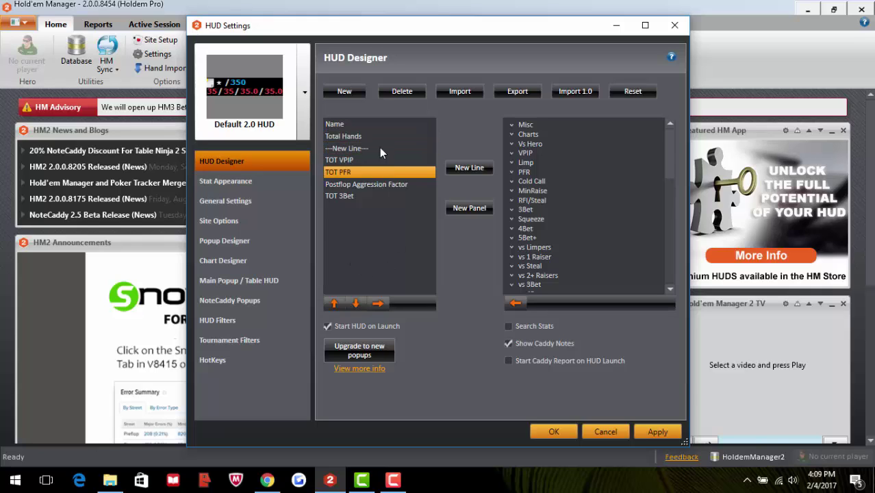
left_click(362, 196)
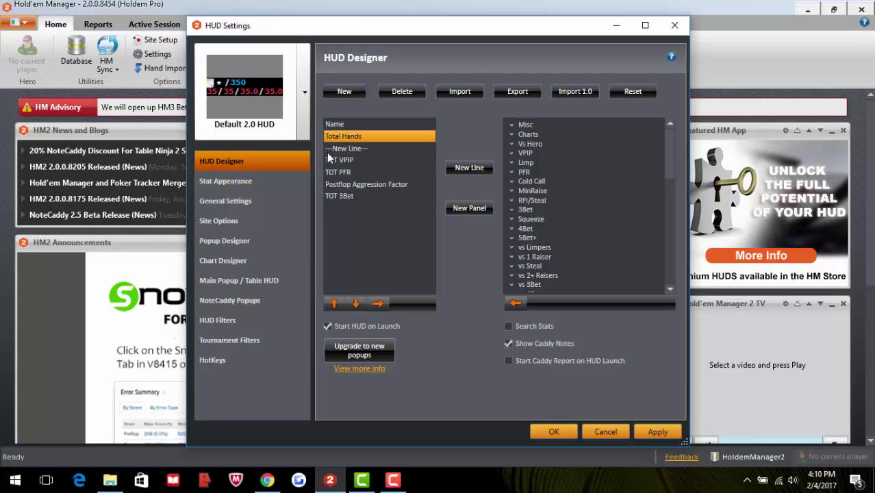
left_click_drag(309, 25, 269, 10)
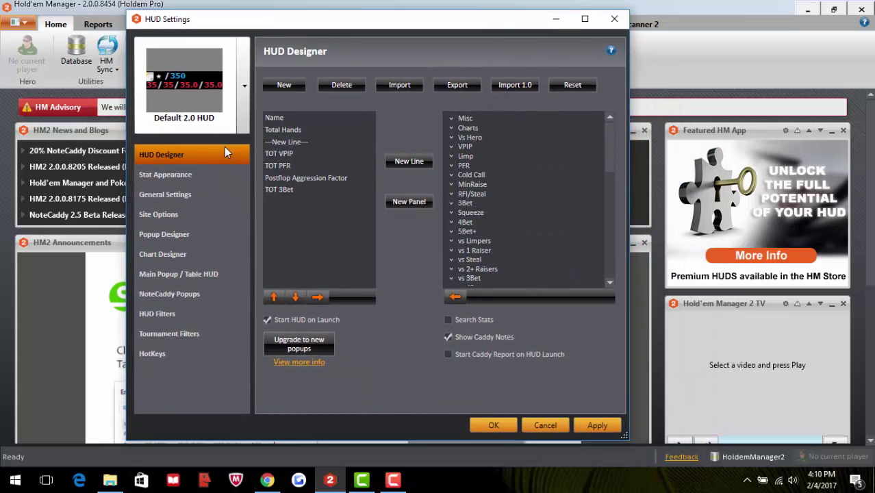
left_click(328, 130)
left_click(308, 117)
left_click(304, 128)
left_click_drag(304, 140, 184, 83)
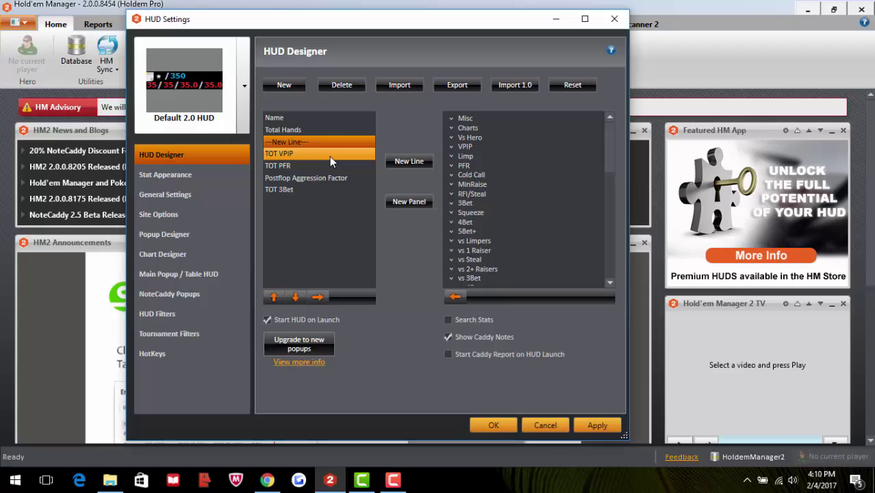
left_click(306, 118)
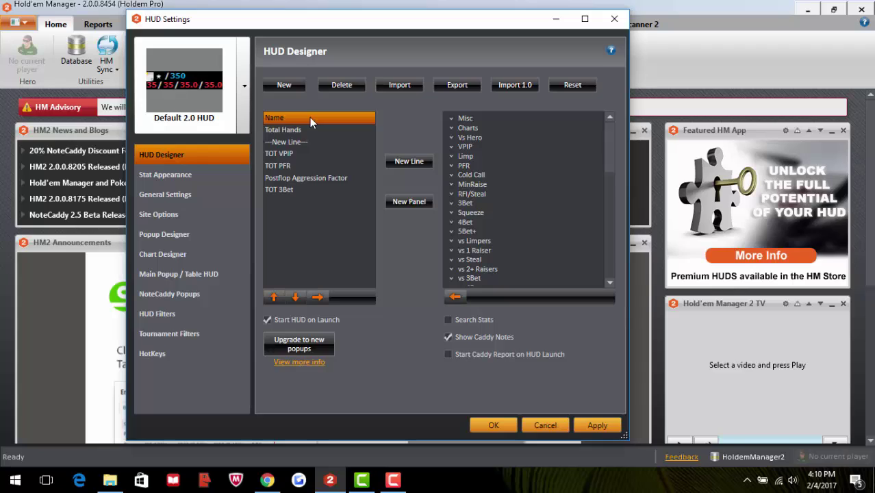
left_click(305, 129)
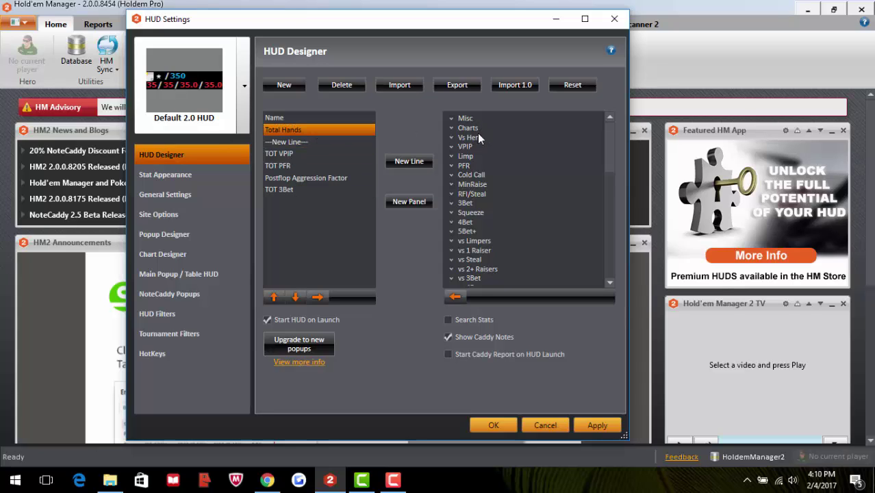
Step: Expand the PFR stat group to browse its stats, then collapse it again
left_click(452, 166)
scroll(493, 198, "down", 15)
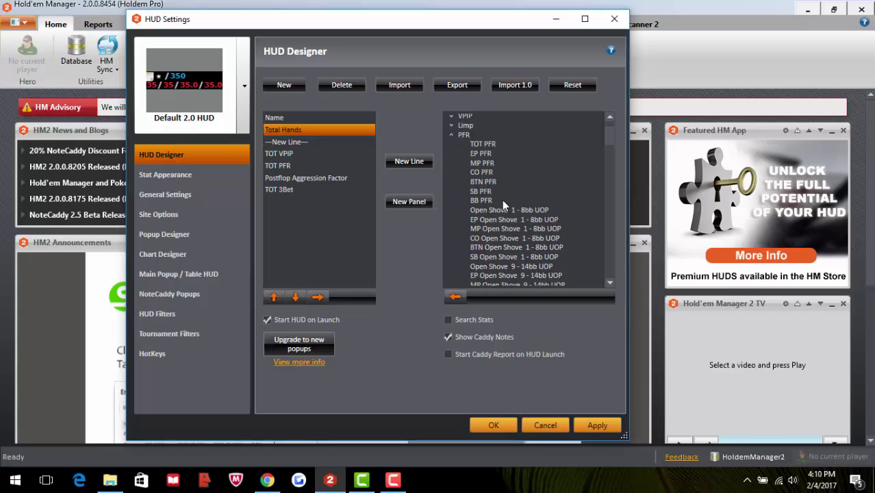
scroll(497, 216, "down", 10)
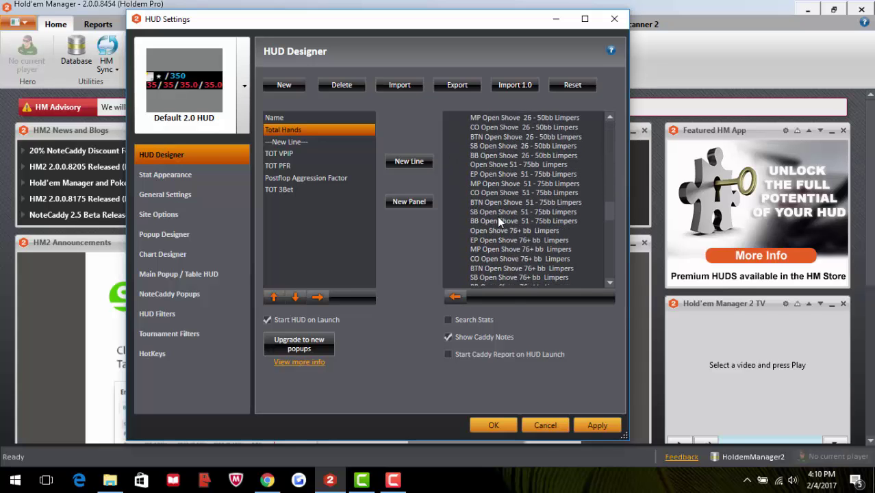
scroll(494, 215, "up", 10)
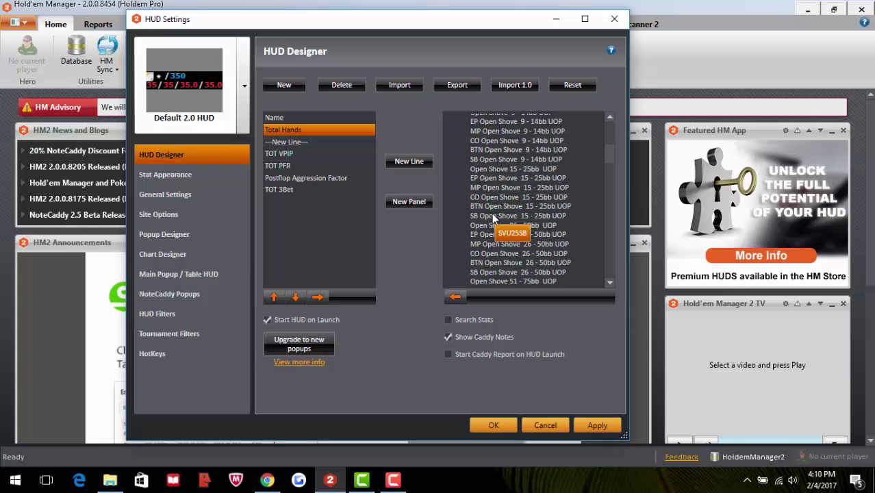
scroll(484, 214, "up", 2)
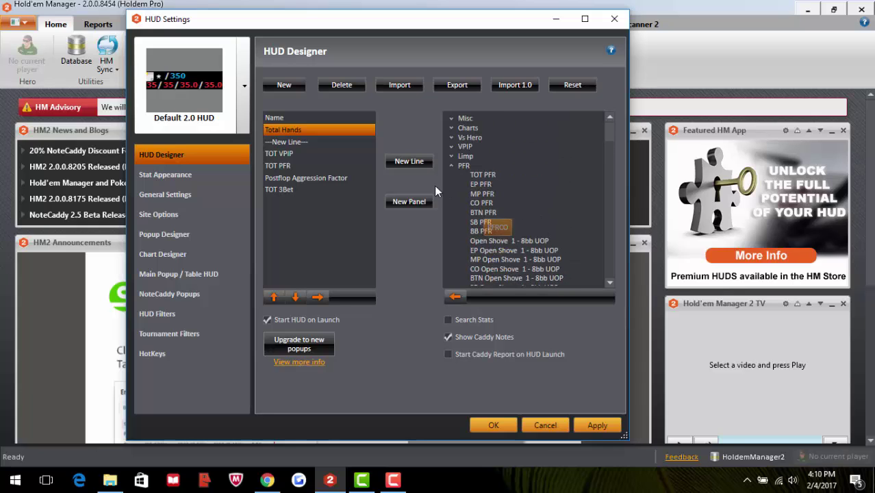
left_click(451, 166)
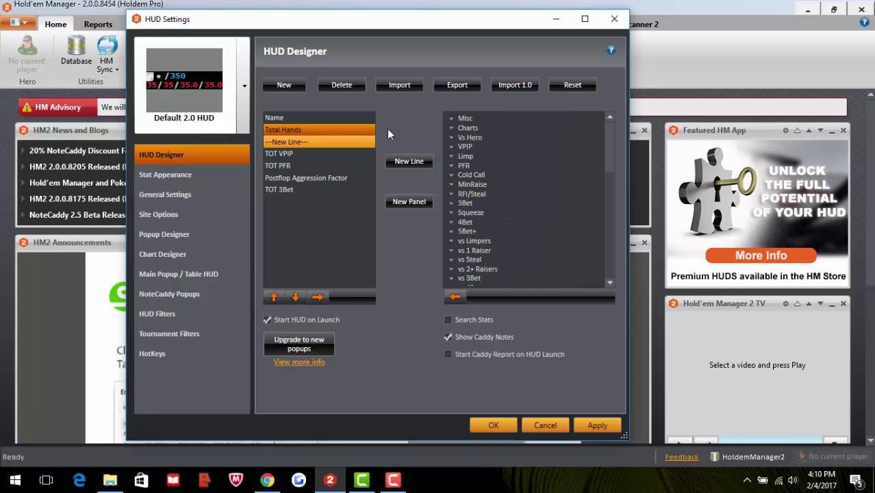
Step: Search the stats for 'big' and insert Big Blinds into the HUD after Total Hands
left_click(449, 320)
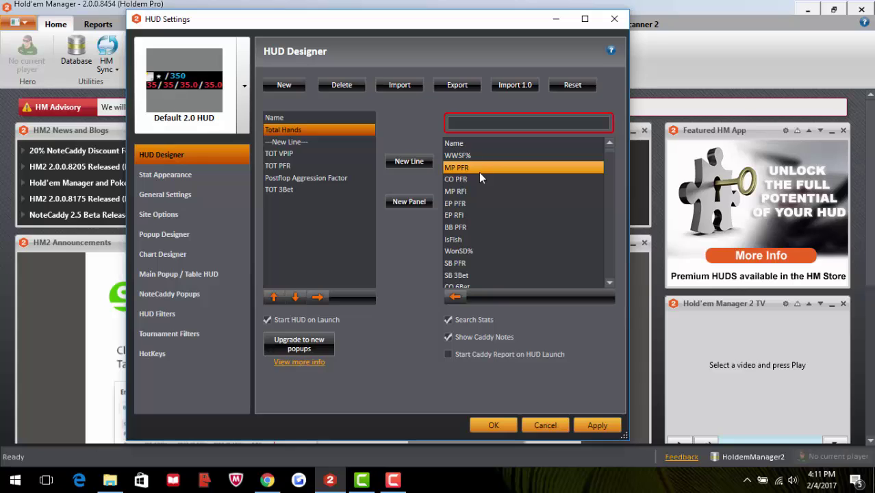
type("big")
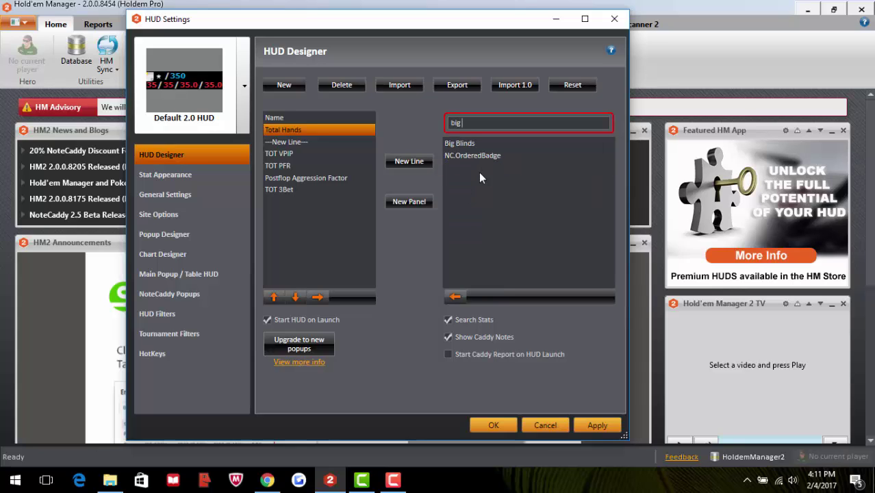
left_click(458, 144)
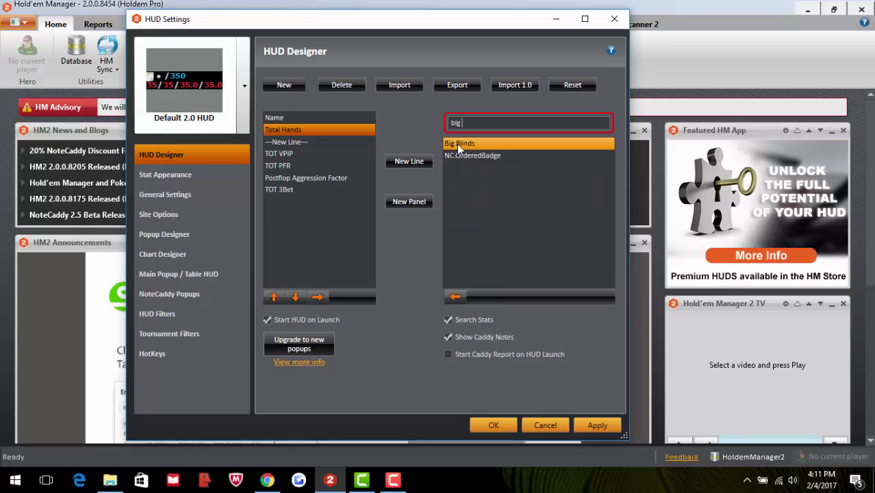
left_click(458, 146)
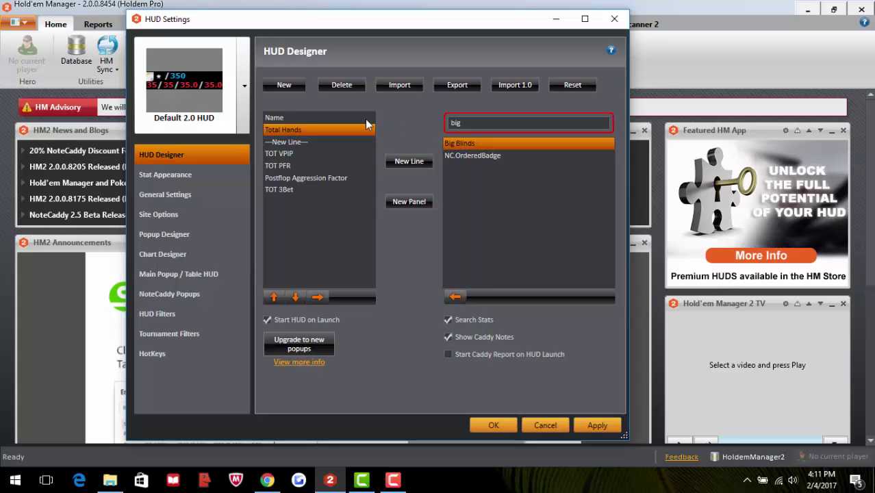
left_click(281, 155)
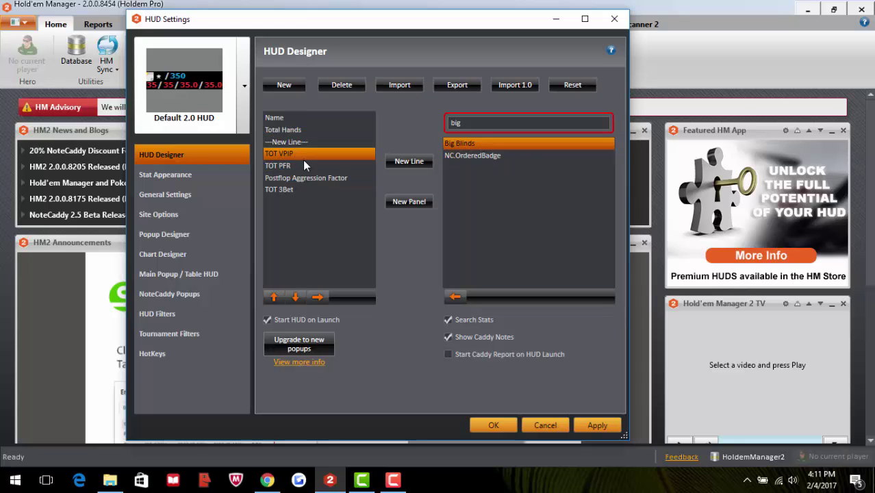
left_click(281, 130)
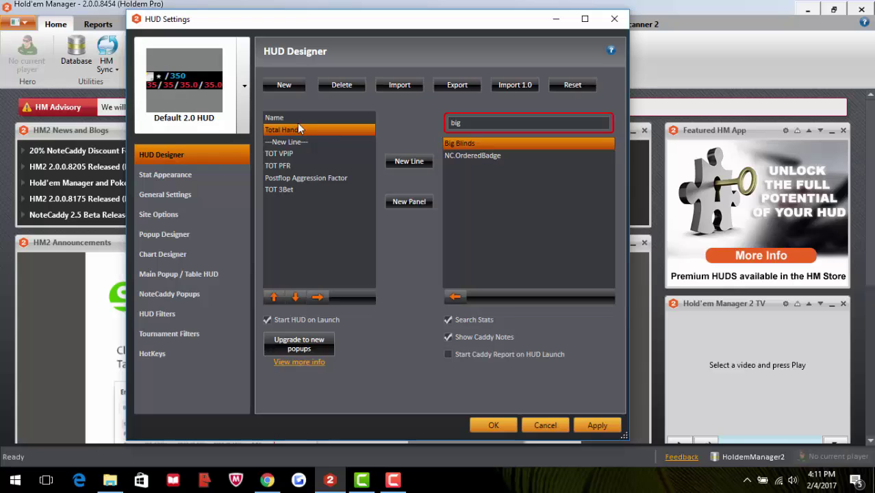
left_click(455, 297)
left_click(522, 285)
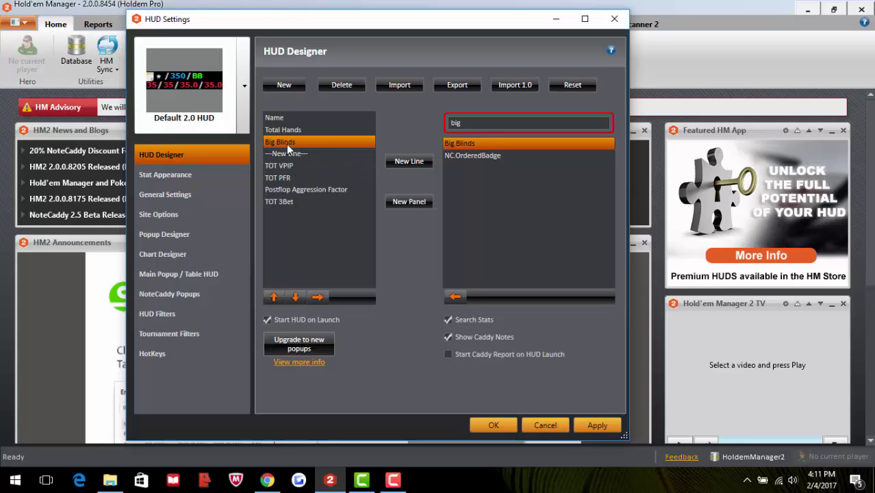
Step: Reposition TOT VPIP in the HUD line list by moving it up and down
left_click(292, 169)
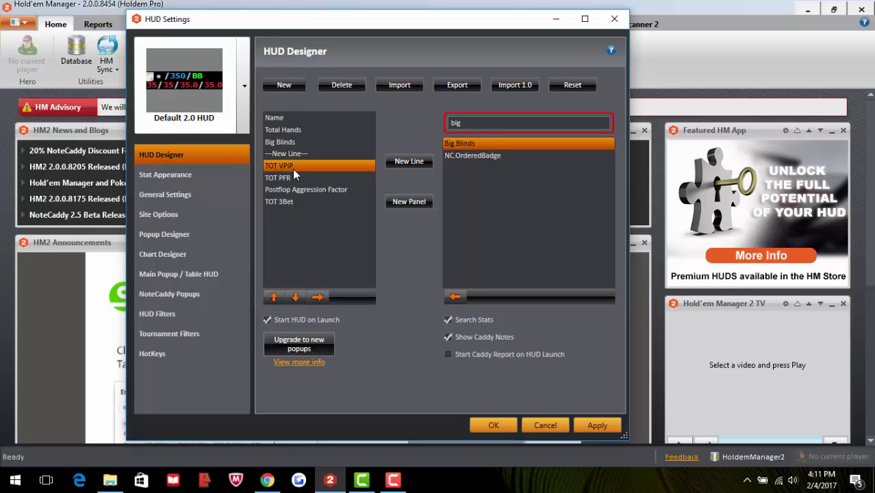
left_click(294, 177, "shift")
left_click(292, 176, "ctrl")
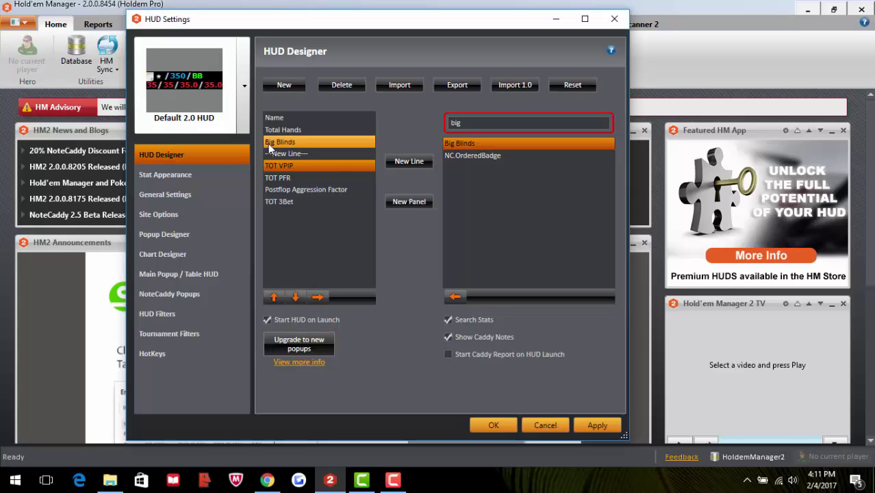
left_click(273, 297)
left_click(273, 297)
left_click(273, 297)
left_click(273, 297)
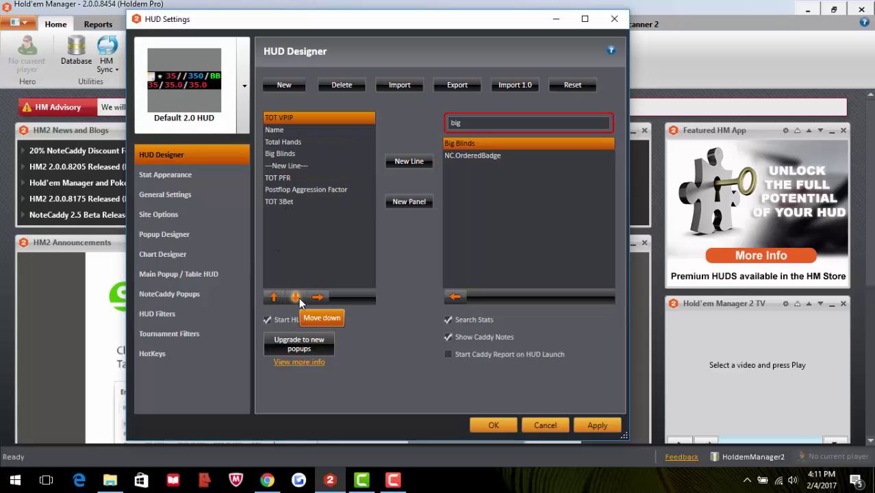
left_click(295, 299)
left_click(294, 298)
left_click(295, 298)
left_click(295, 298)
left_click(295, 299)
left_click(295, 298)
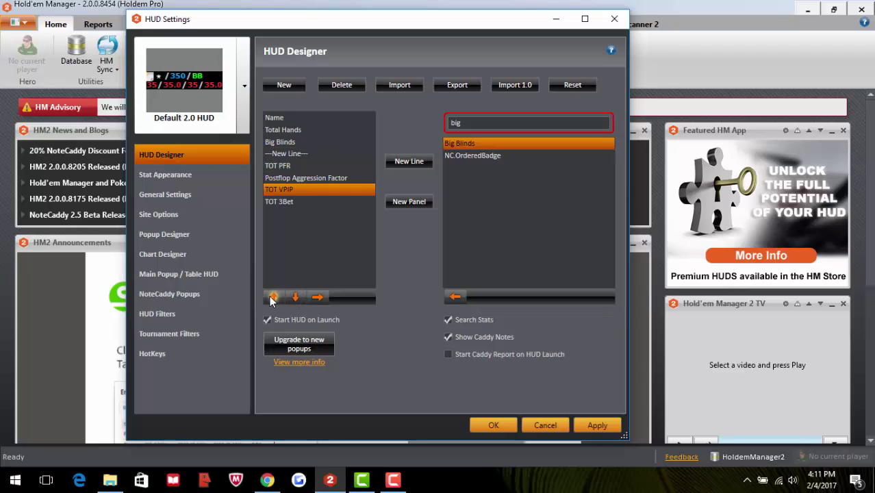
left_click(273, 297)
left_click(273, 297)
left_click(273, 297)
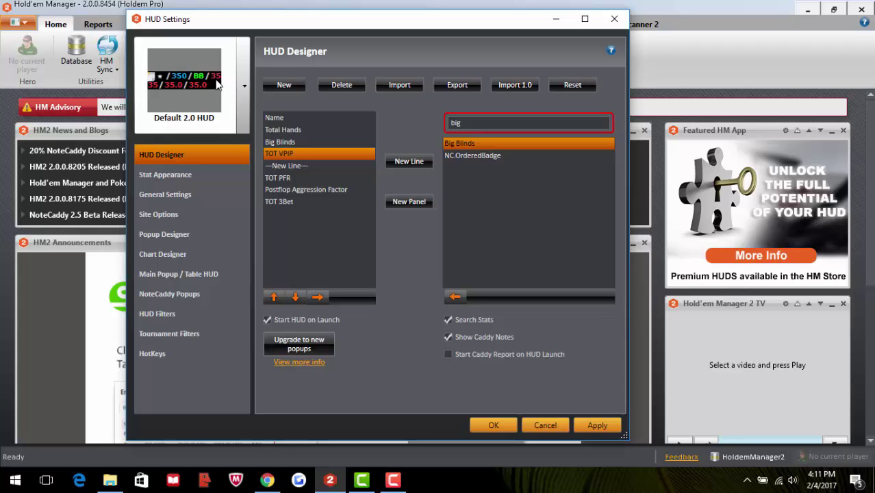
Step: Move TOT PFR above the ---New Line--- break onto the first HUD line
left_click(289, 178)
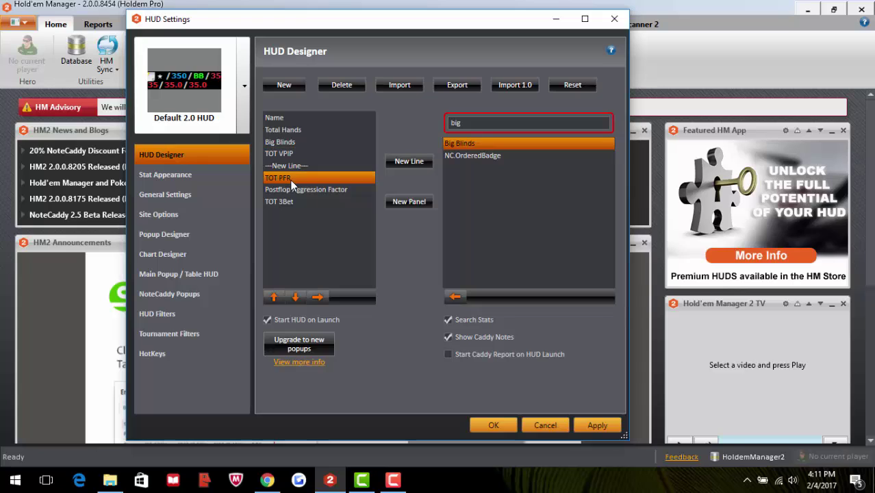
left_click(274, 298)
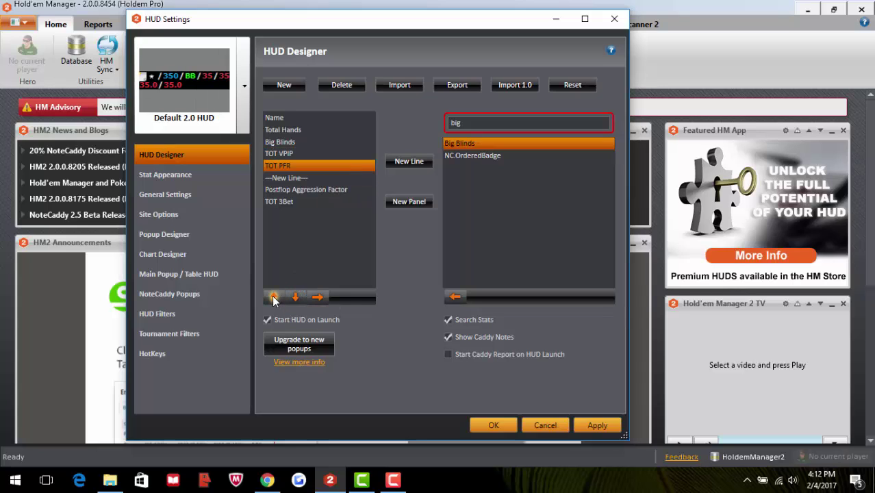
left_click(284, 180)
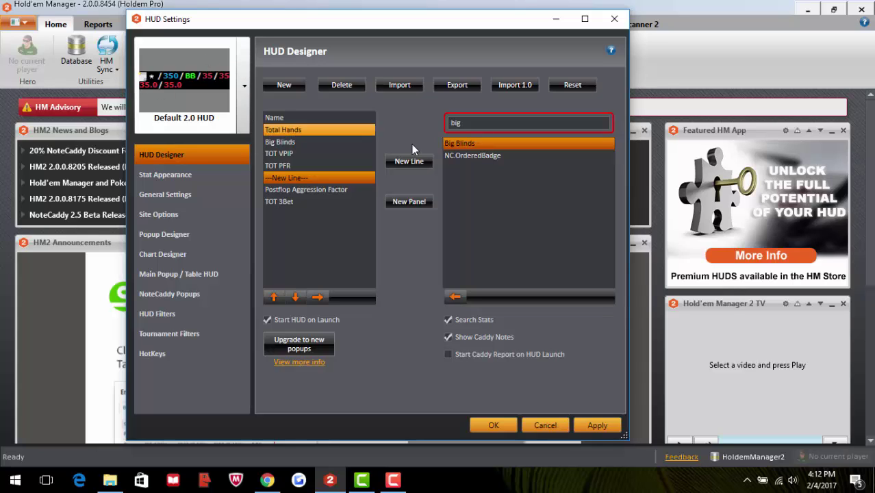
Step: Clear the old search and move TOT 3Bet above Postflop Aggression Factor
key("BackSpace")
key("BackSpace")
key("BackSpace")
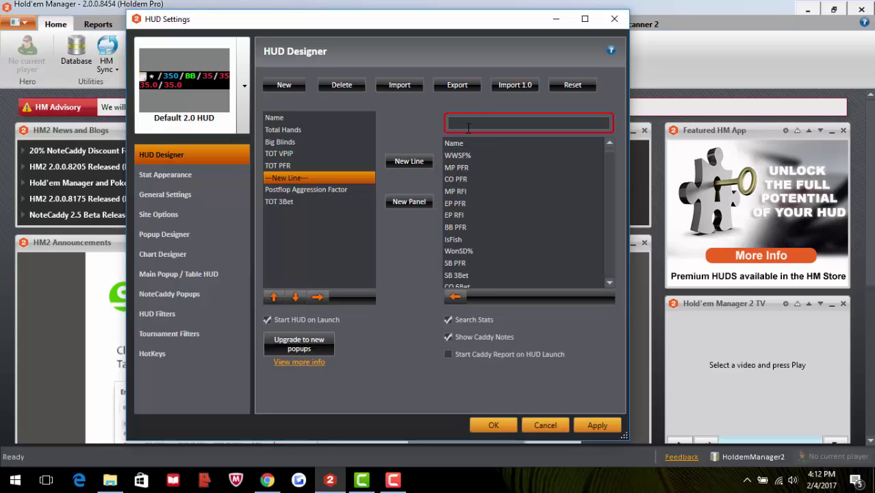
left_click(311, 203)
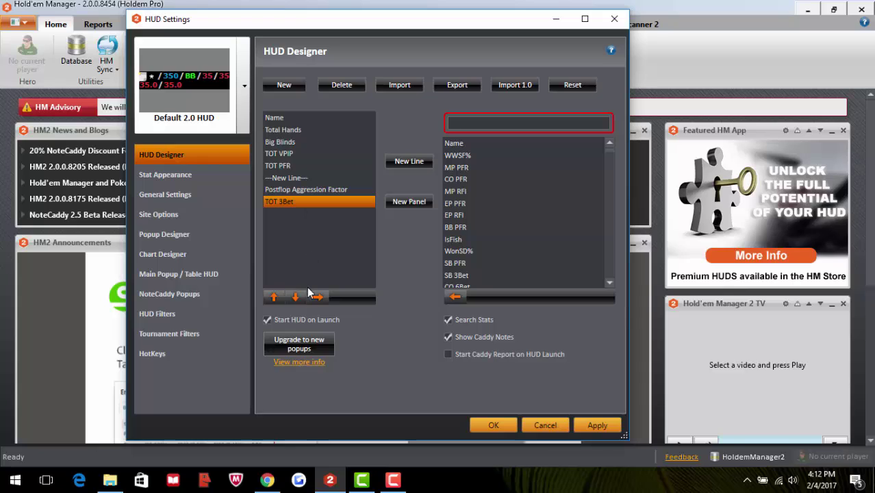
left_click(273, 297)
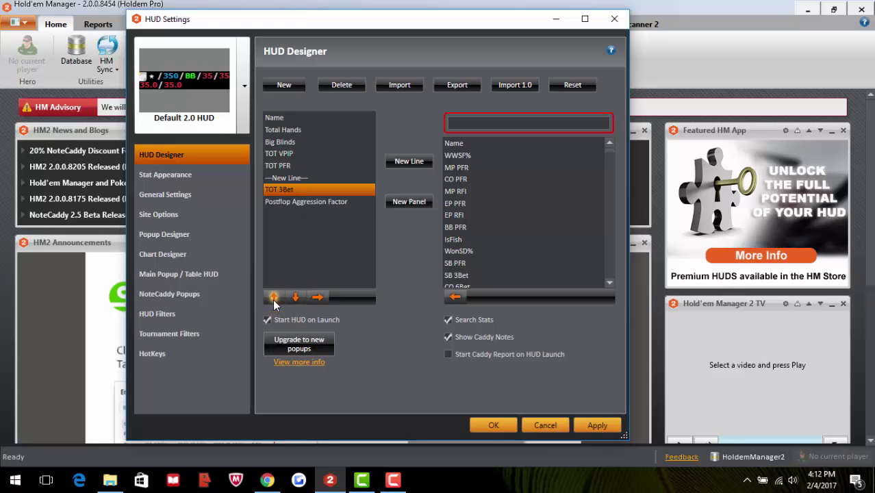
left_click(279, 200)
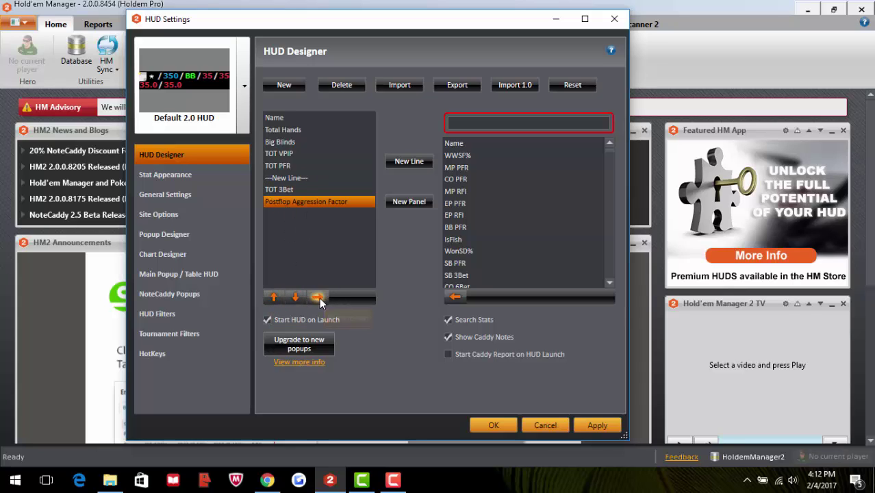
Step: Remove Postflop Aggression Factor from the HUD and filter the stats by 'tot'
left_click(316, 297)
left_click(289, 190)
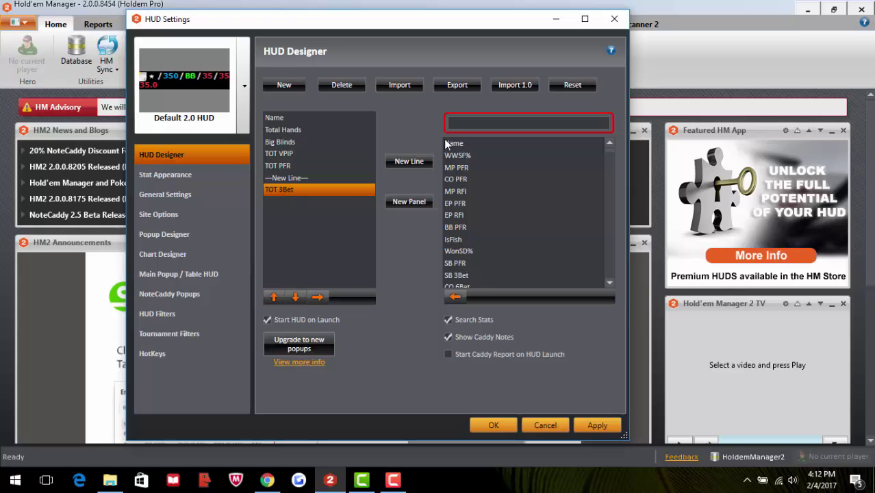
left_click(466, 122)
type("tot")
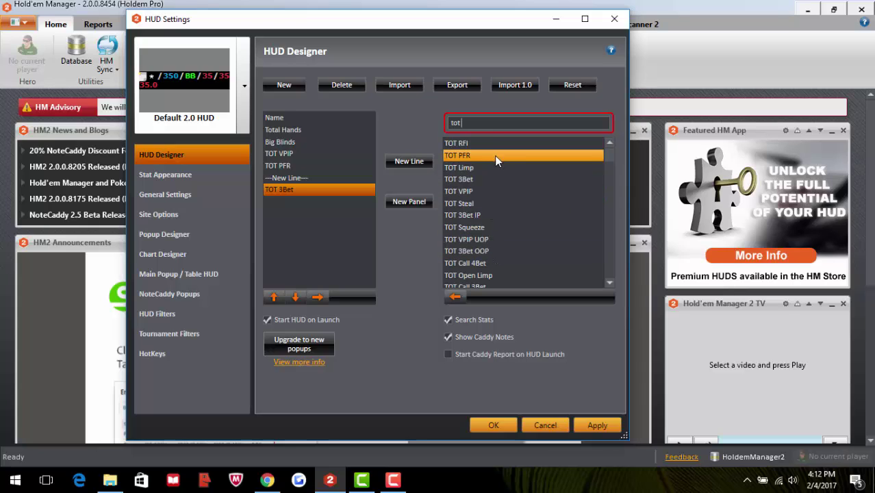
Step: Narrow the search to 'tot fold' and add TOT Fold to 3Bet after TOT 3Bet
type("fold")
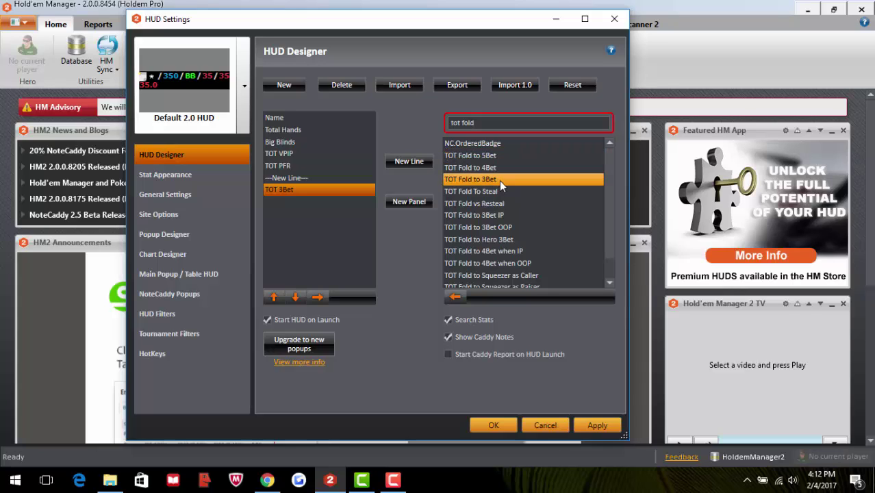
left_click_drag(499, 180, 277, 190)
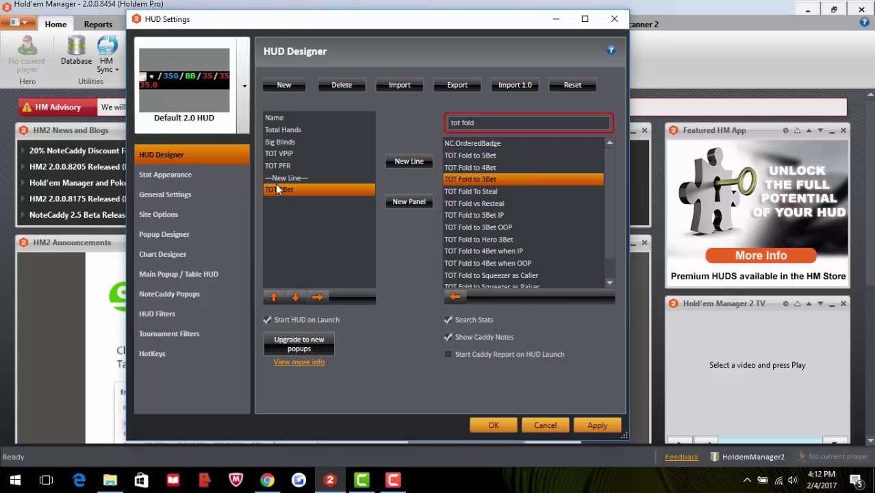
left_click(455, 296)
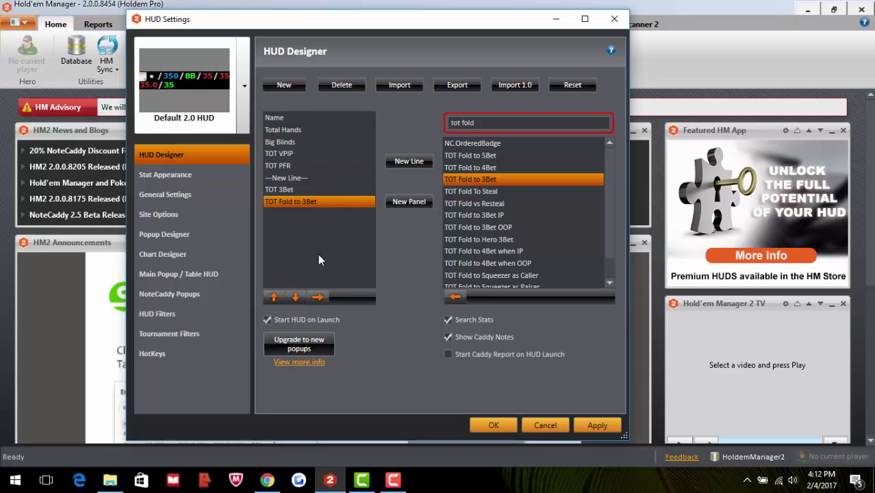
left_click(392, 480)
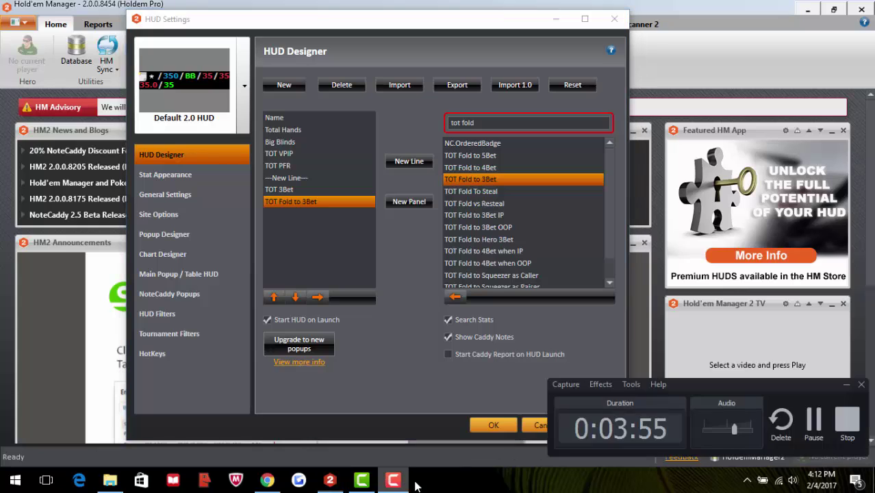
Step: Add TOT Steal, SB/BB Fold to Steal, Fold BB vs Steal From SB, New Line and Flop CBet
left_click(813, 426)
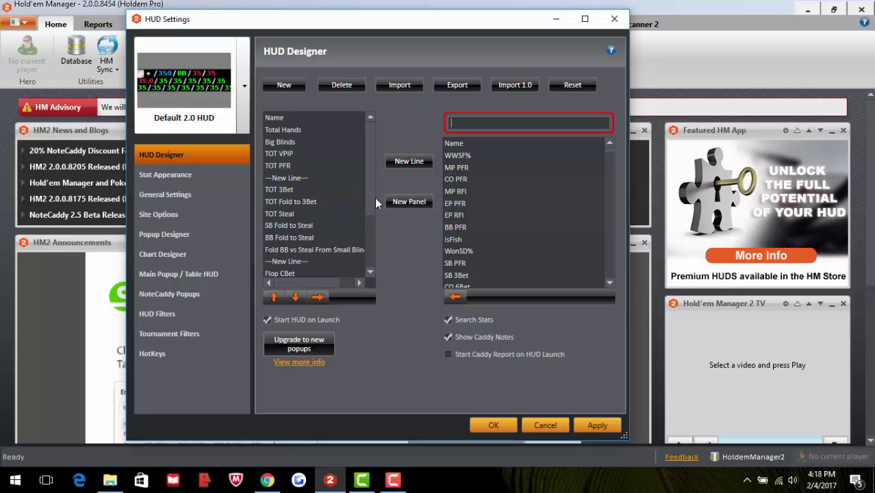
left_click_drag(371, 194, 363, 250)
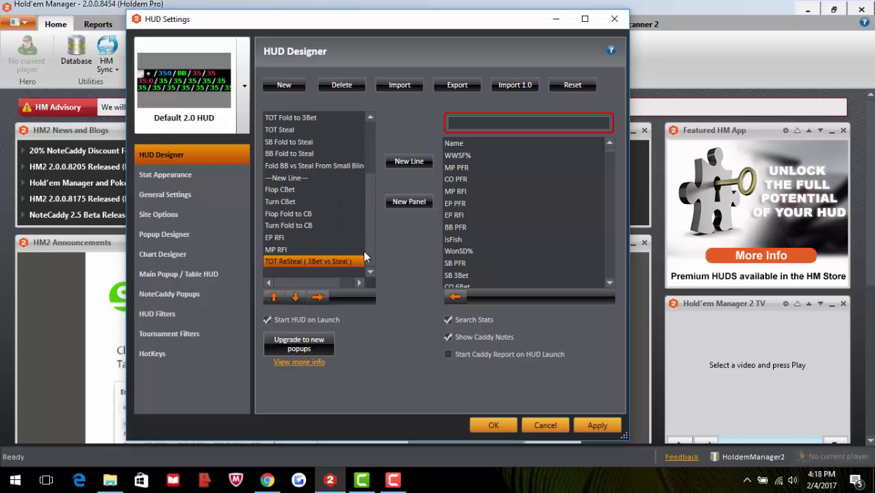
left_click(403, 163)
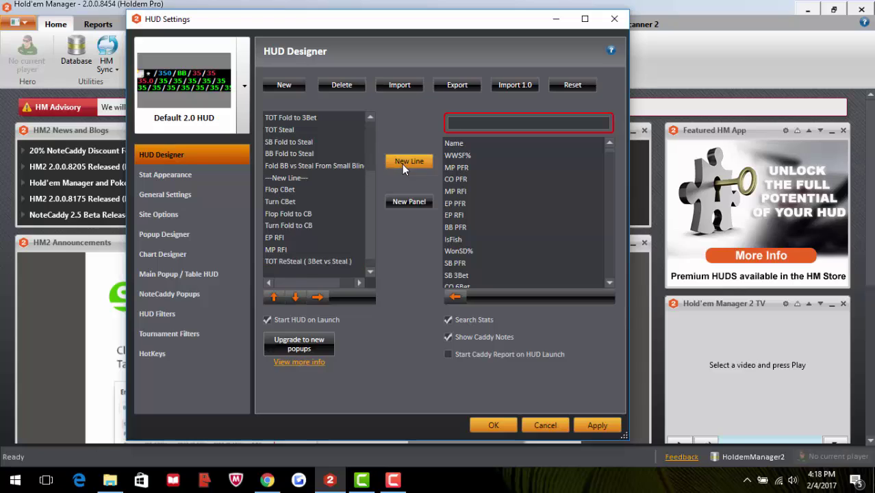
left_click(369, 271)
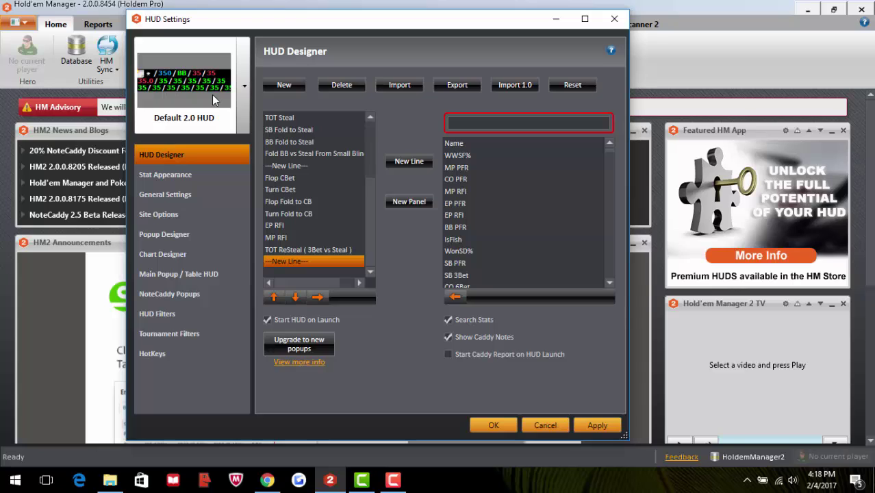
left_click(319, 299)
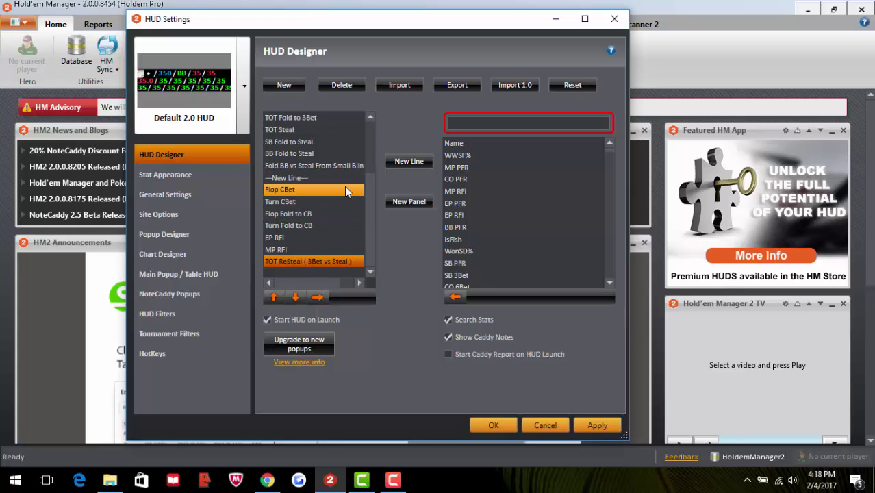
left_click_drag(368, 206, 369, 147)
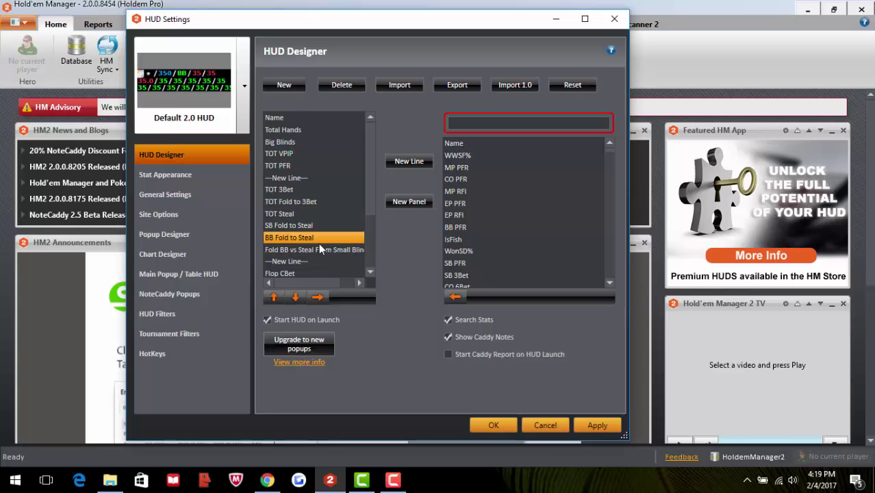
scroll(318, 243, "down", 3)
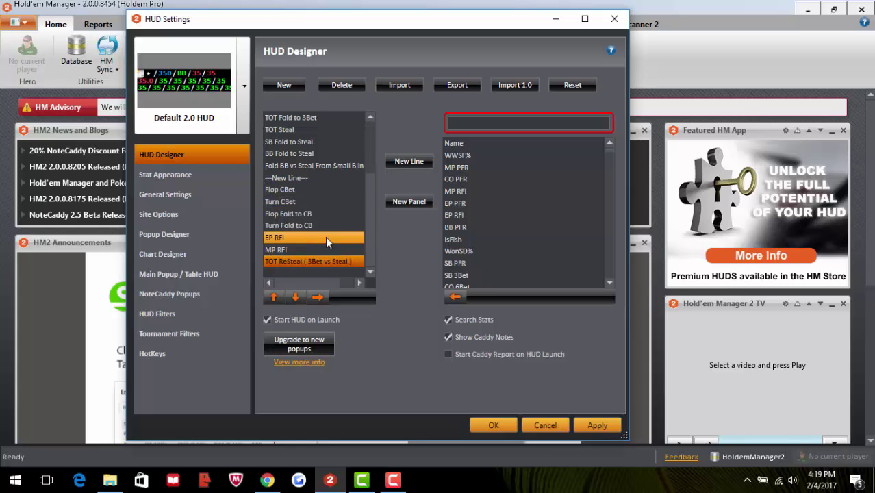
left_click_drag(368, 178, 372, 129)
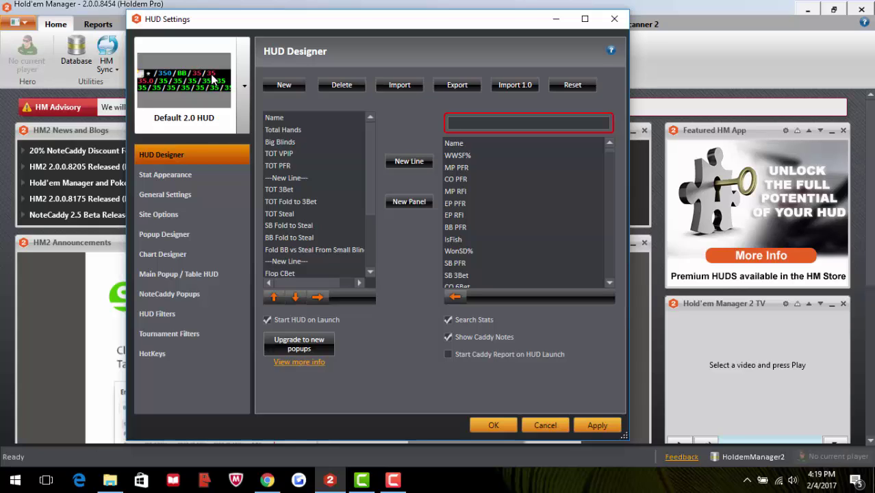
left_click(283, 166)
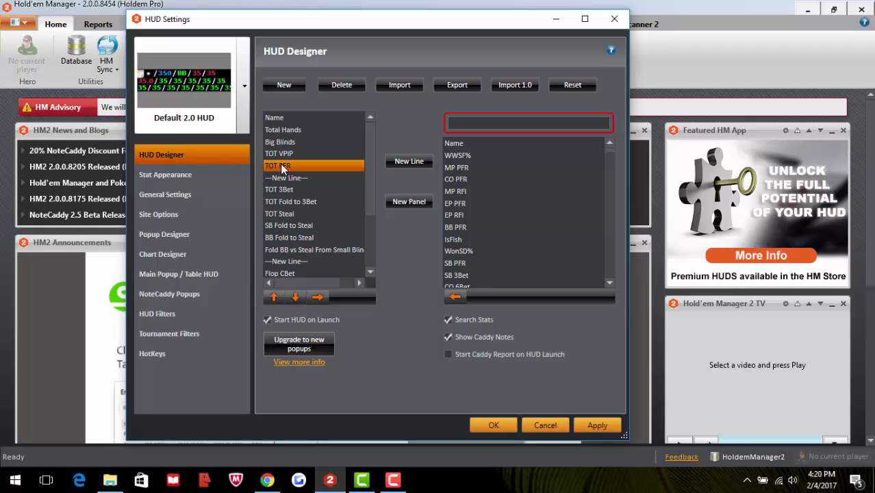
left_click(275, 167)
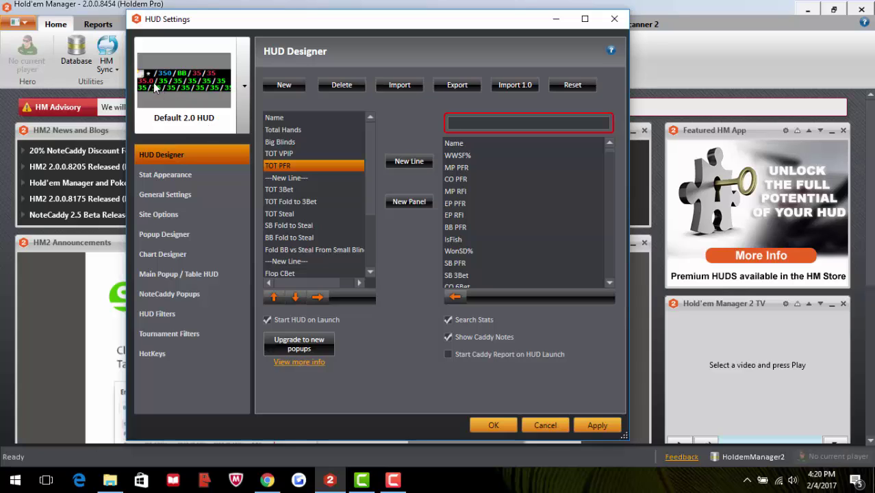
left_click(293, 190)
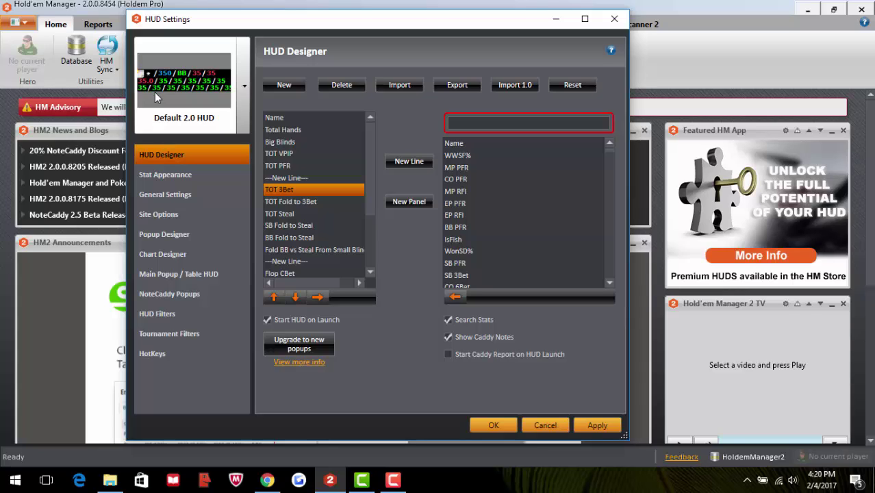
left_click(281, 205)
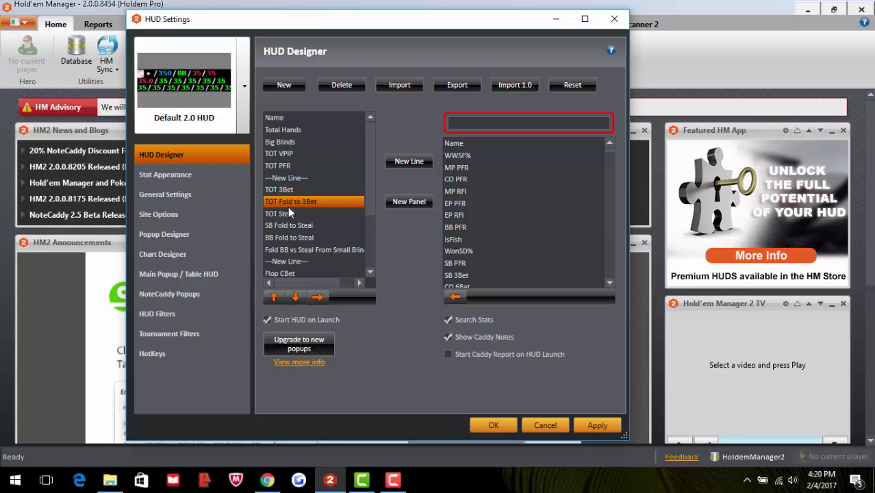
mouse_move(289, 199)
left_mouse_down()
mouse_move(303, 193)
mouse_move(286, 204)
left_mouse_up()
left_click(282, 215)
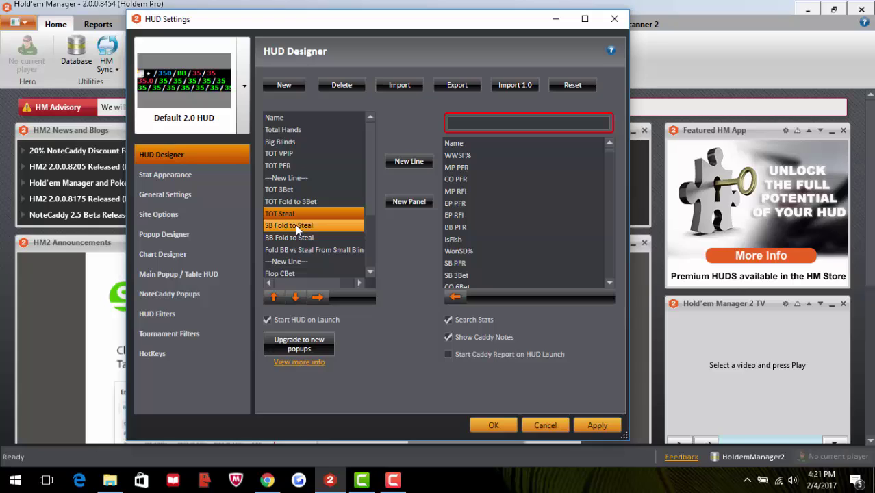
Step: Point out the SB Fold to Steal, BB Fold to Steal and Fold BB vs Steal From SB stats
left_click(294, 225)
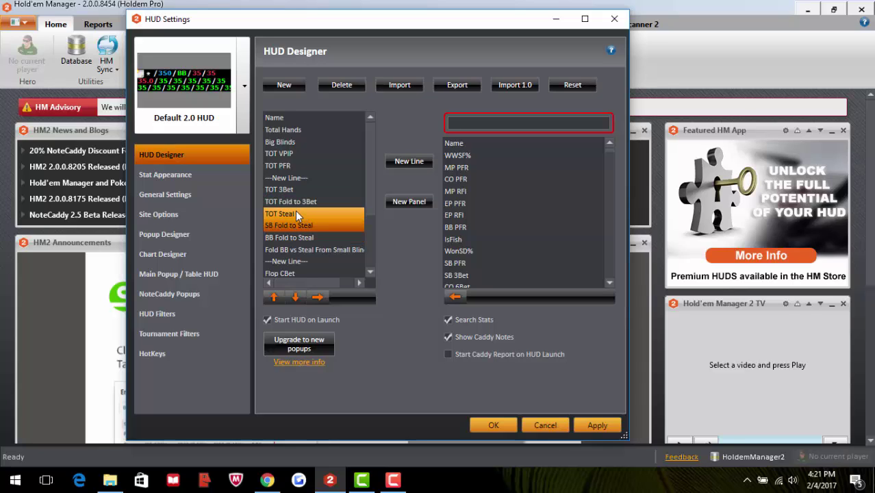
left_click(273, 238)
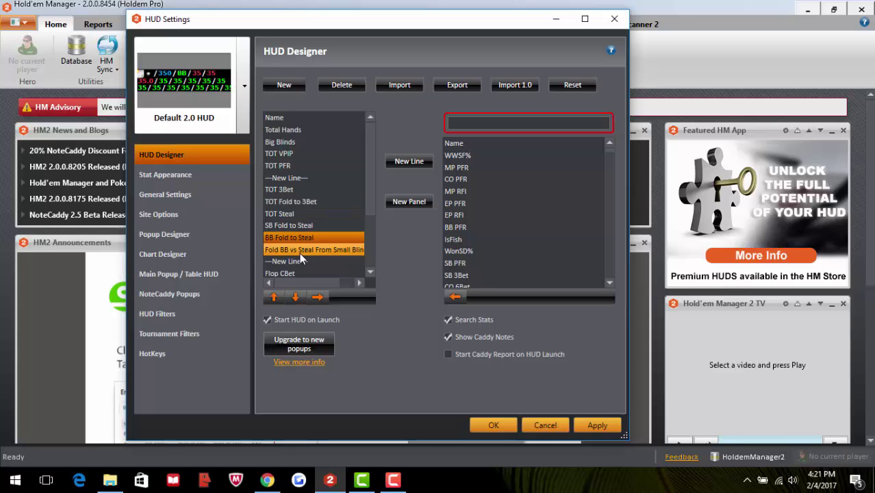
left_click(274, 250)
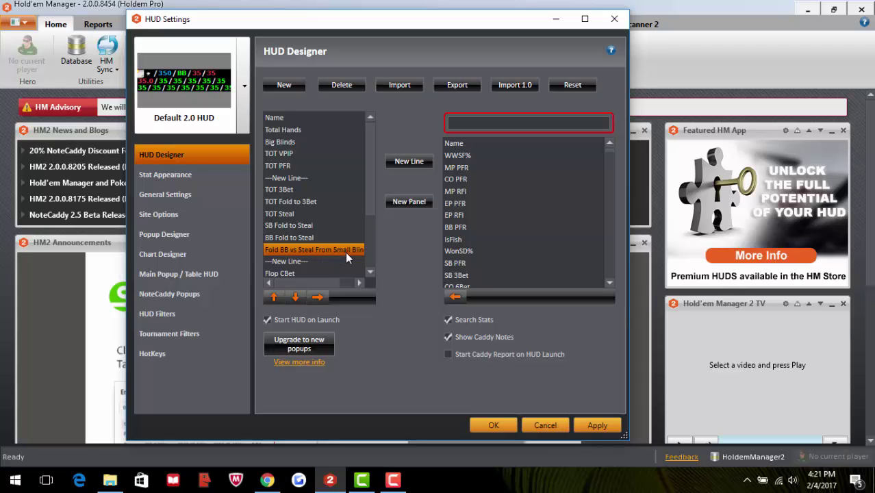
Step: Scroll the HUD stat list left and down to show Flop CBet through TOT ReSteal
left_click(359, 283)
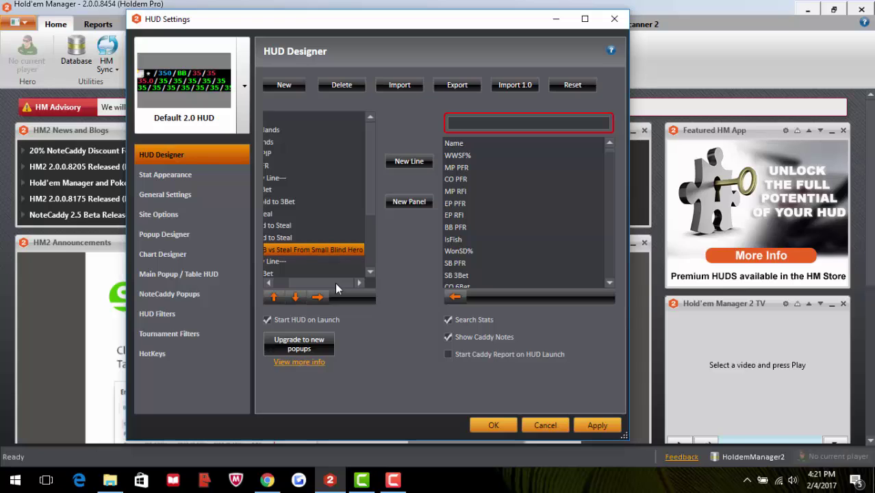
mouse_move(335, 282)
left_mouse_down()
mouse_move(316, 281)
mouse_move(346, 286)
left_mouse_up()
left_click_drag(315, 283, 276, 285)
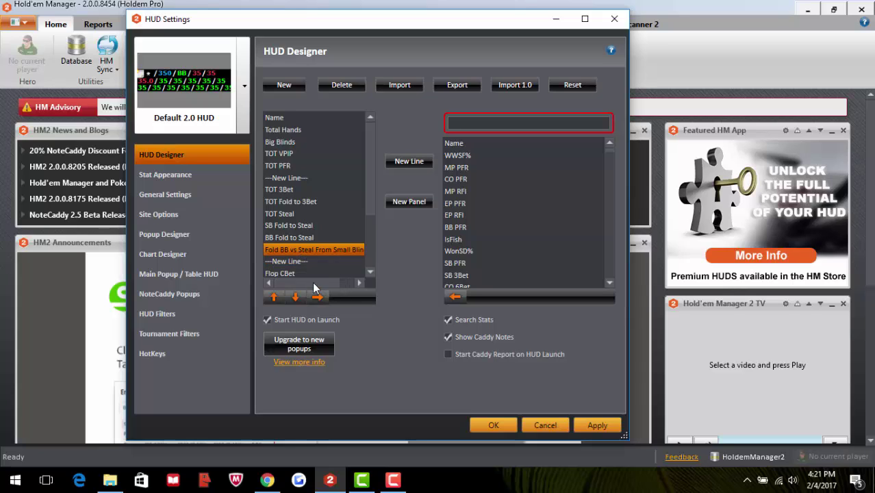
mouse_move(320, 284)
left_mouse_down()
mouse_move(347, 284)
mouse_move(311, 284)
left_mouse_up()
left_click_drag(369, 207, 368, 264)
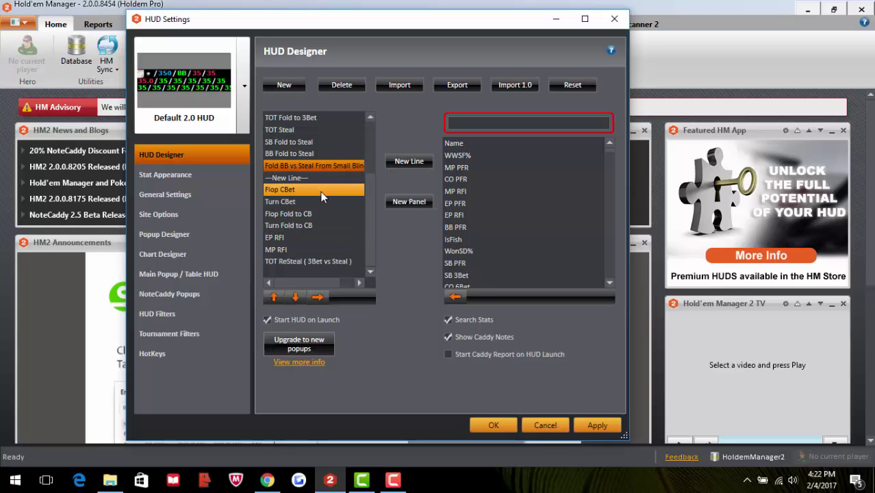
left_click(274, 186)
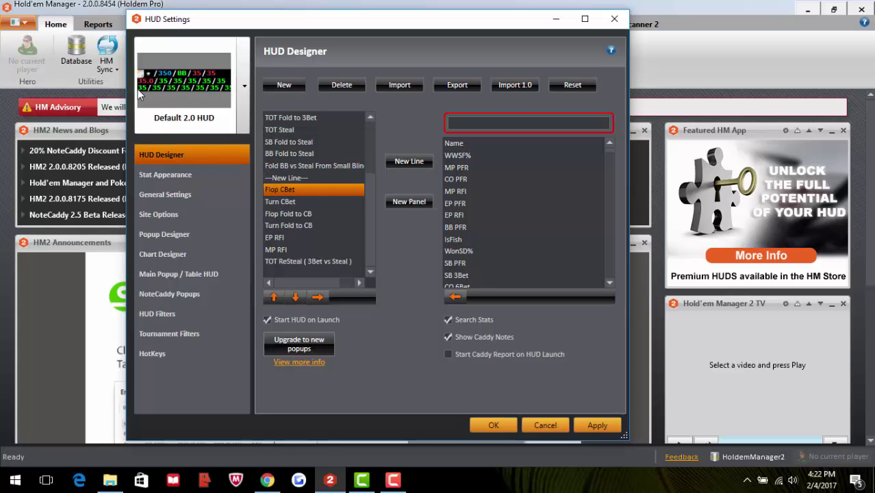
left_click(284, 201)
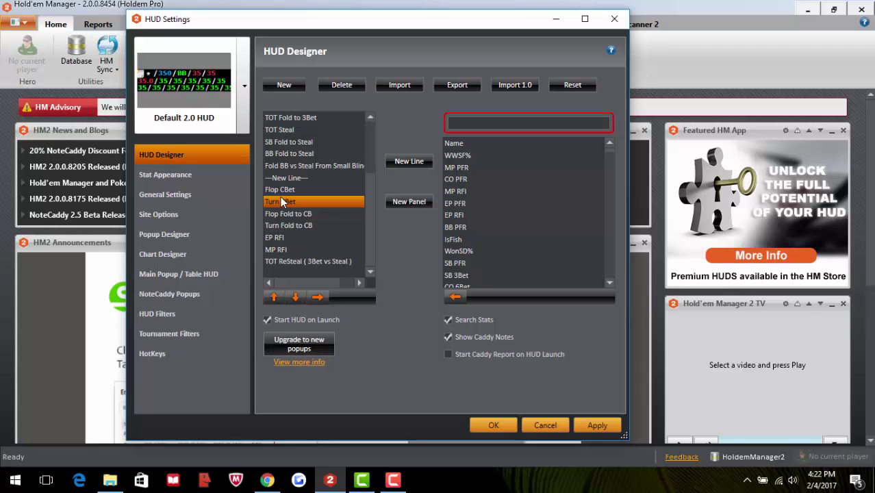
left_click(284, 189)
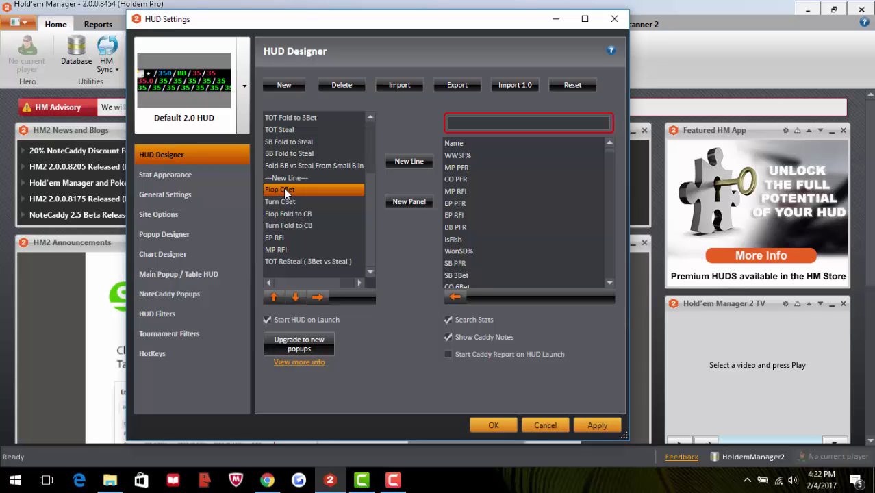
left_click(295, 200)
left_click(294, 200)
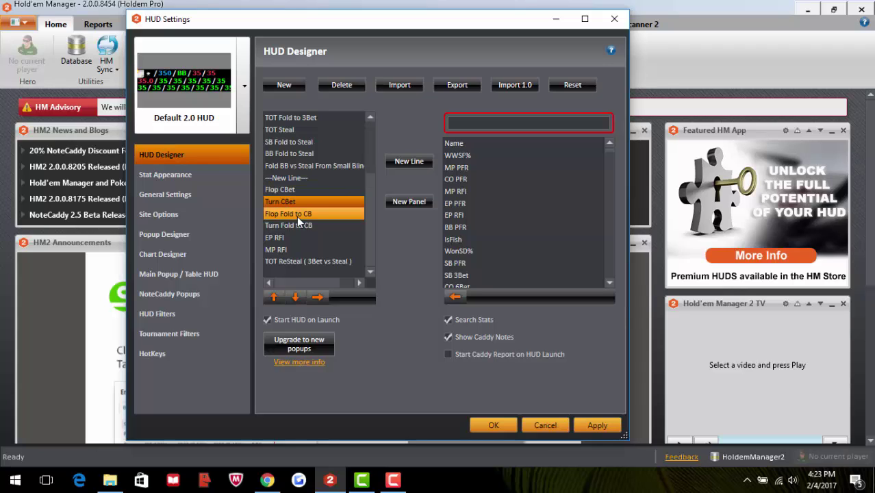
left_click(296, 214)
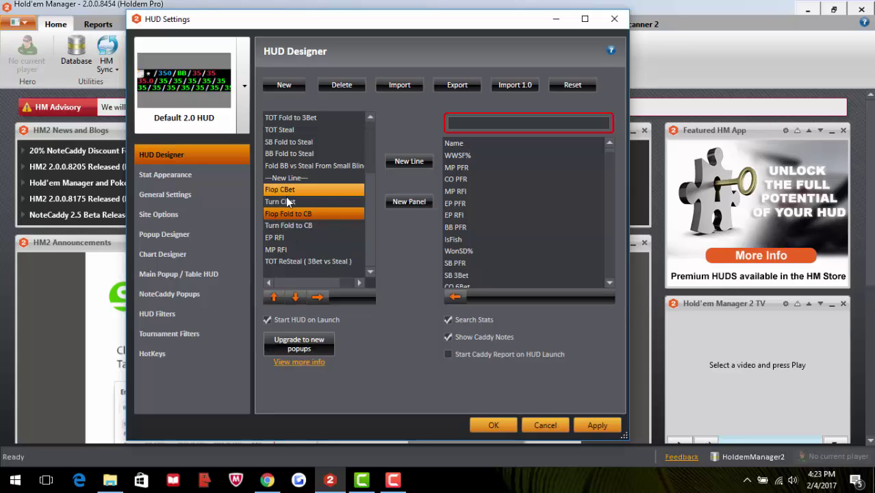
left_click(292, 226)
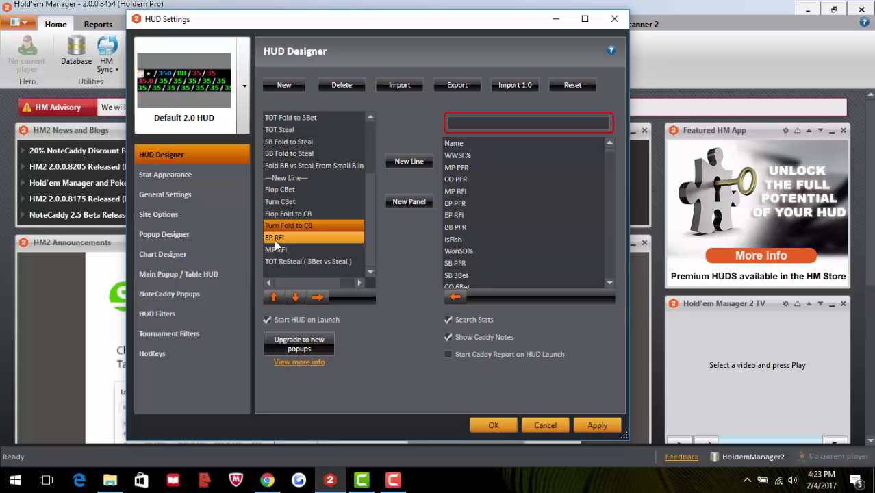
left_click(282, 237)
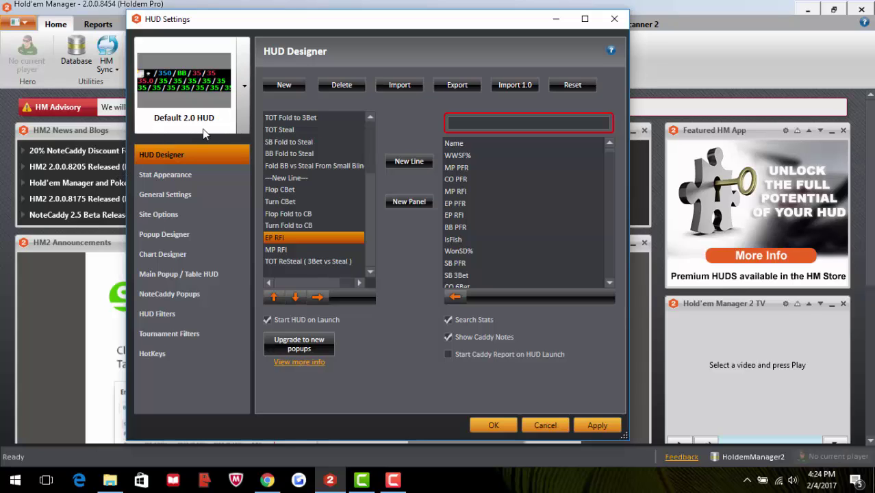
left_click(274, 249)
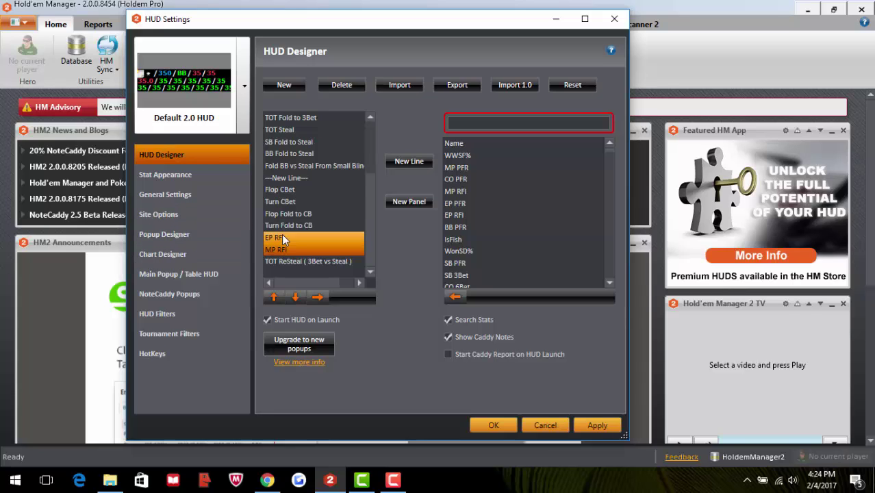
scroll(332, 199, "up", 3)
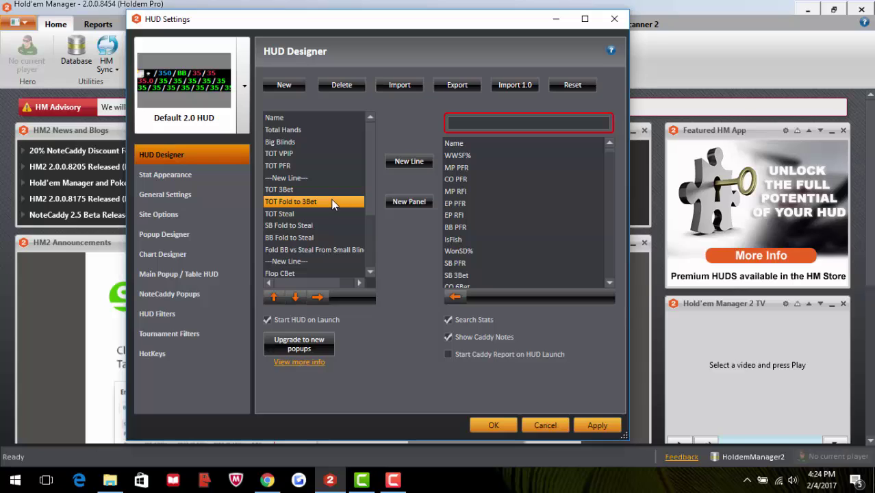
left_click(272, 167)
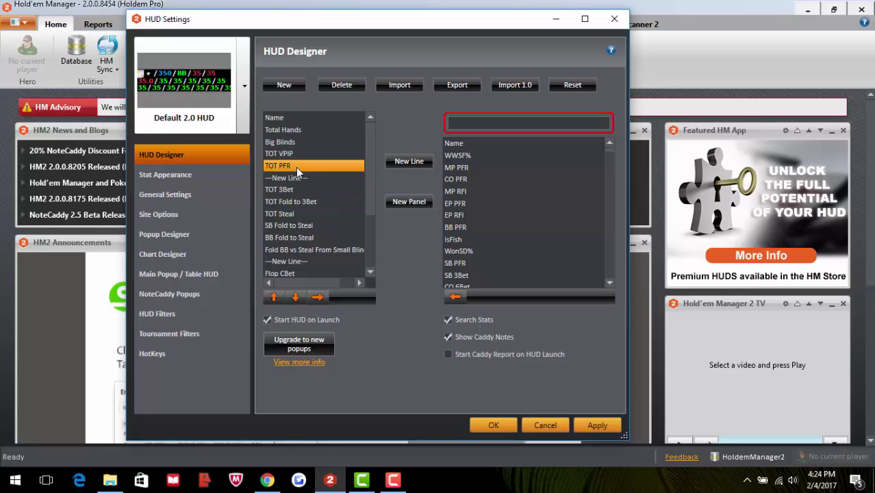
left_click(313, 177)
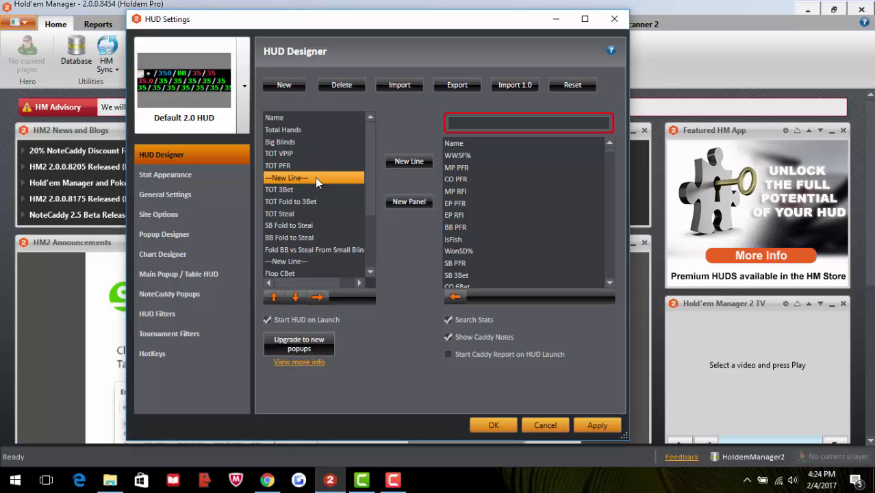
left_click(287, 153)
left_click(290, 163)
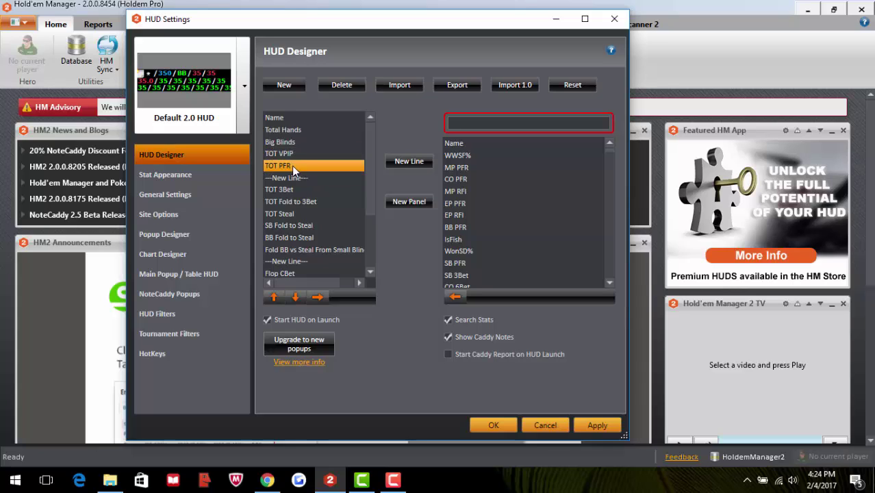
left_click(289, 153)
left_click(290, 165)
left_click(312, 179)
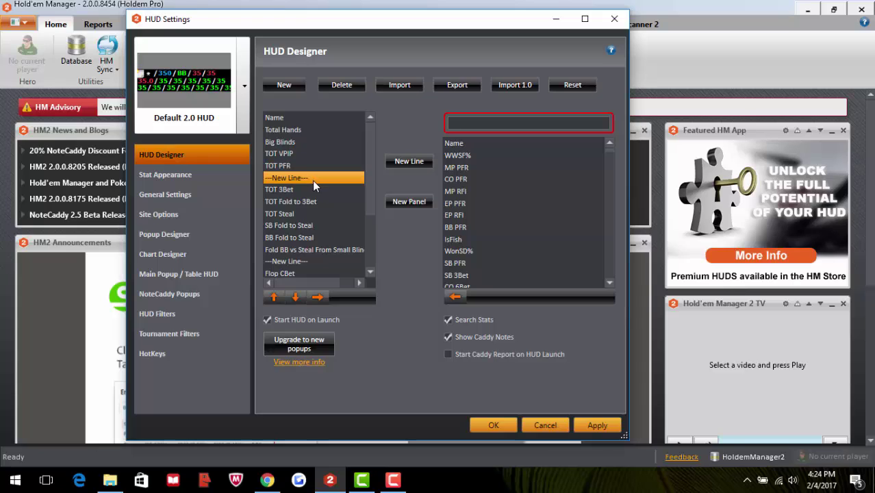
scroll(313, 181, "down", 3)
left_click(298, 236)
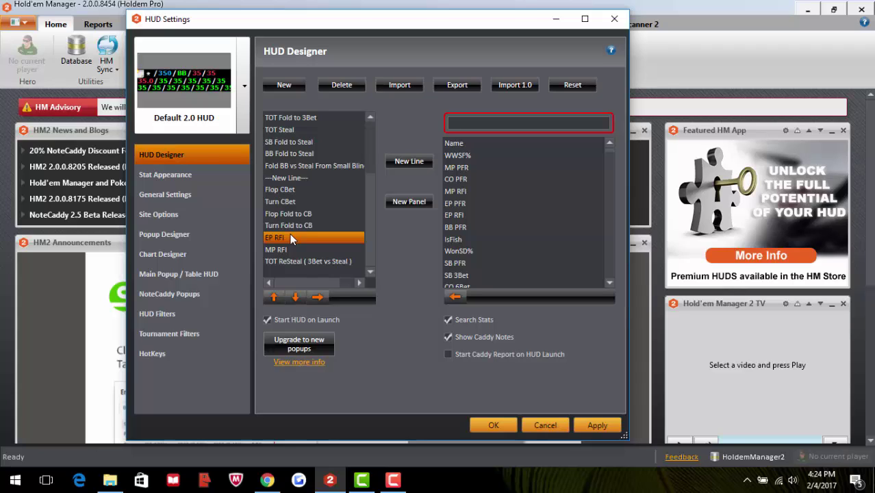
left_click(279, 250)
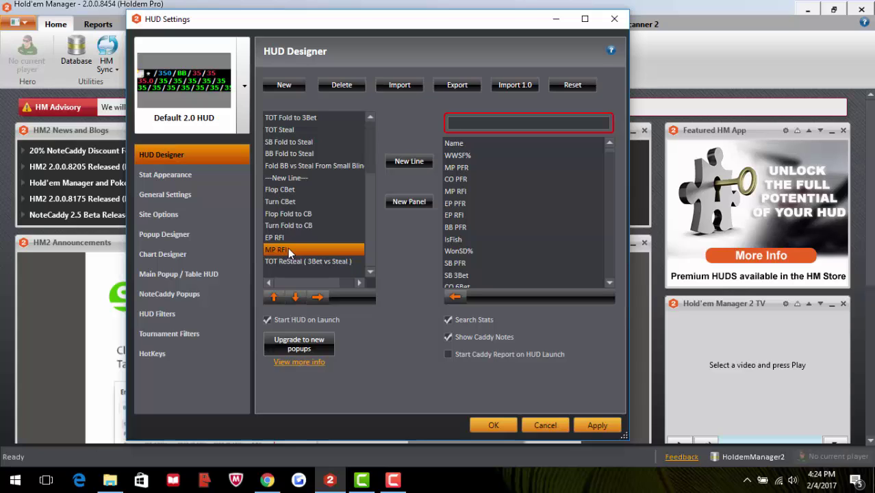
left_click(278, 239)
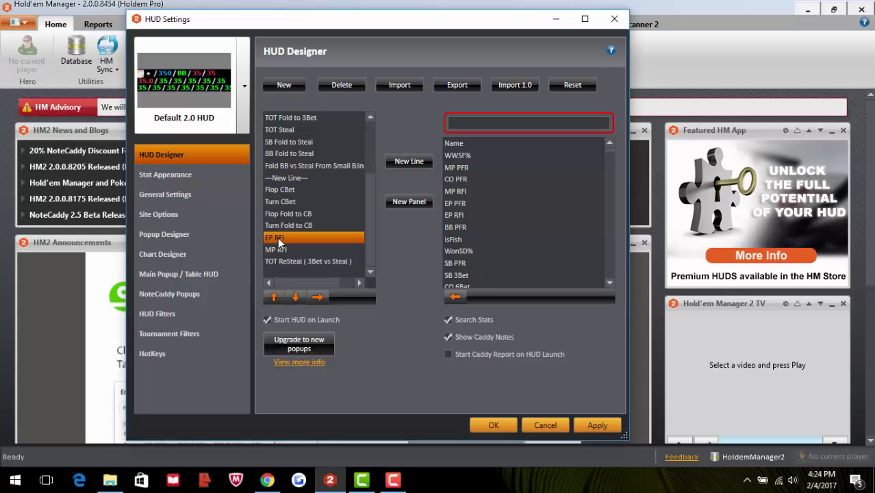
left_click(288, 250)
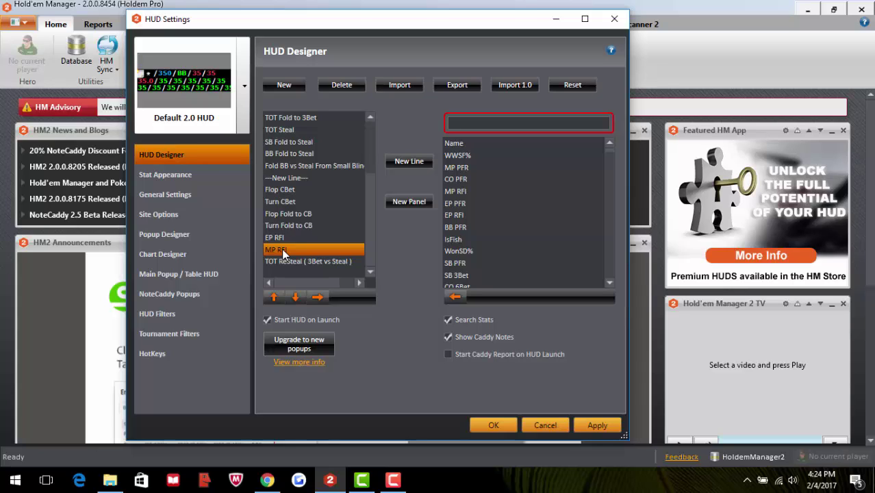
left_click(274, 237)
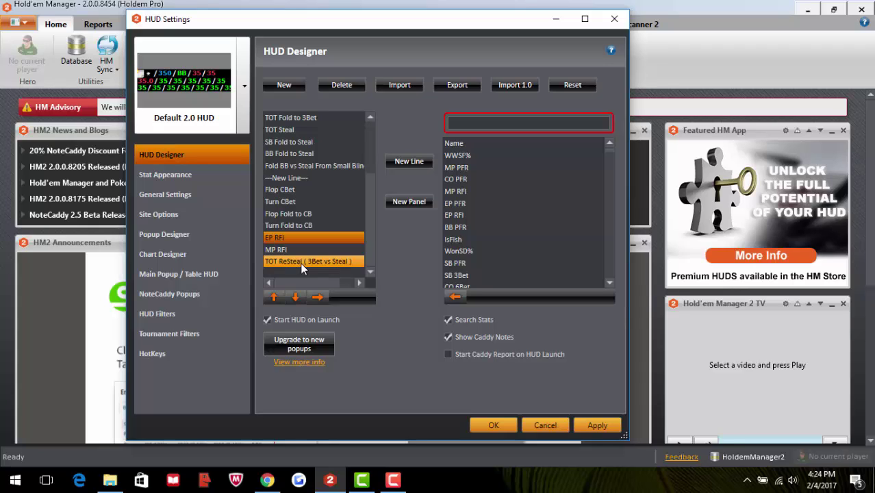
left_click(284, 247)
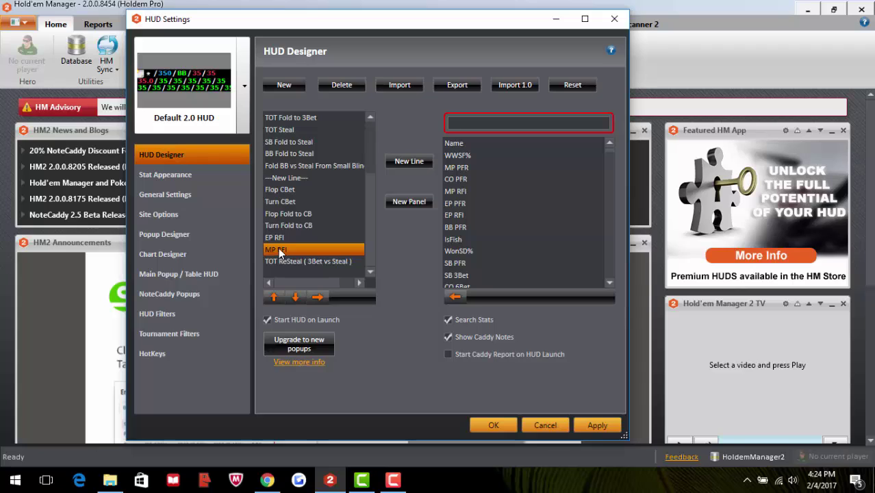
left_click(274, 238)
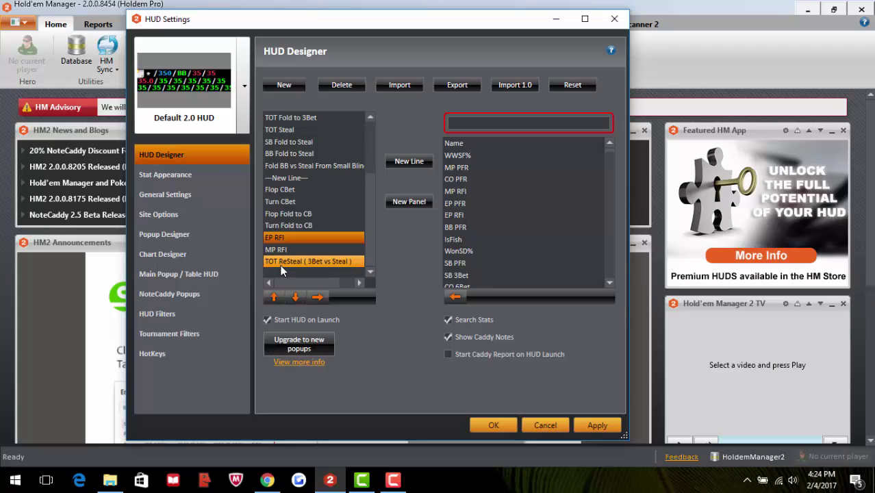
left_click(280, 263)
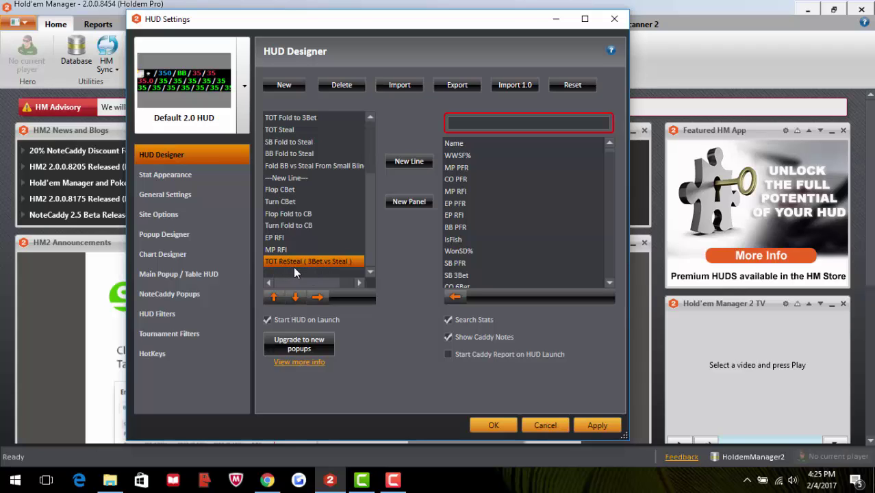
scroll(310, 263, "up", 2)
left_click(286, 118)
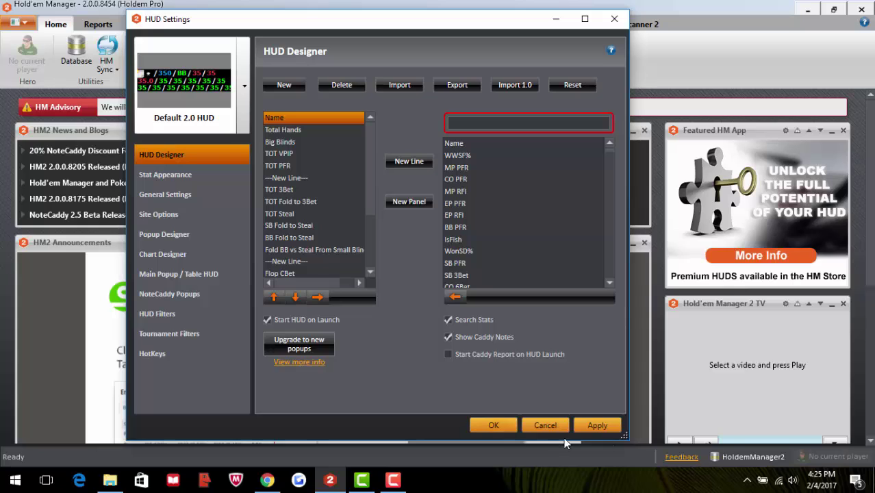
left_click(402, 486)
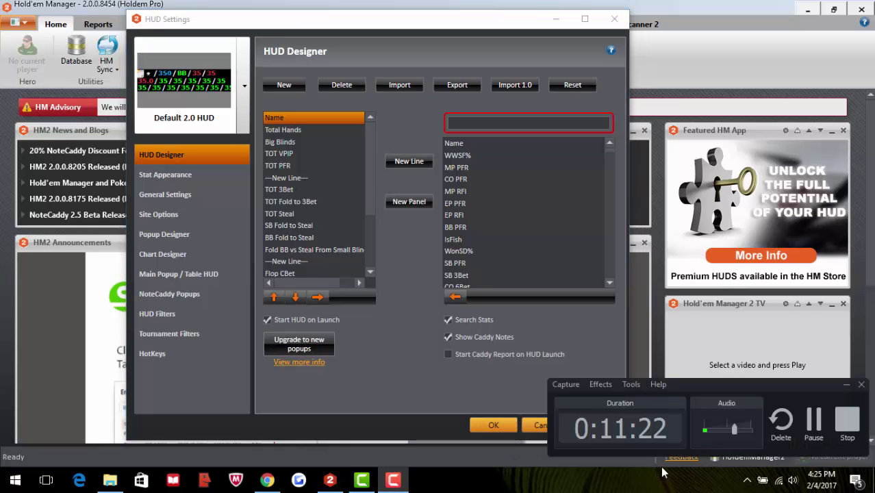